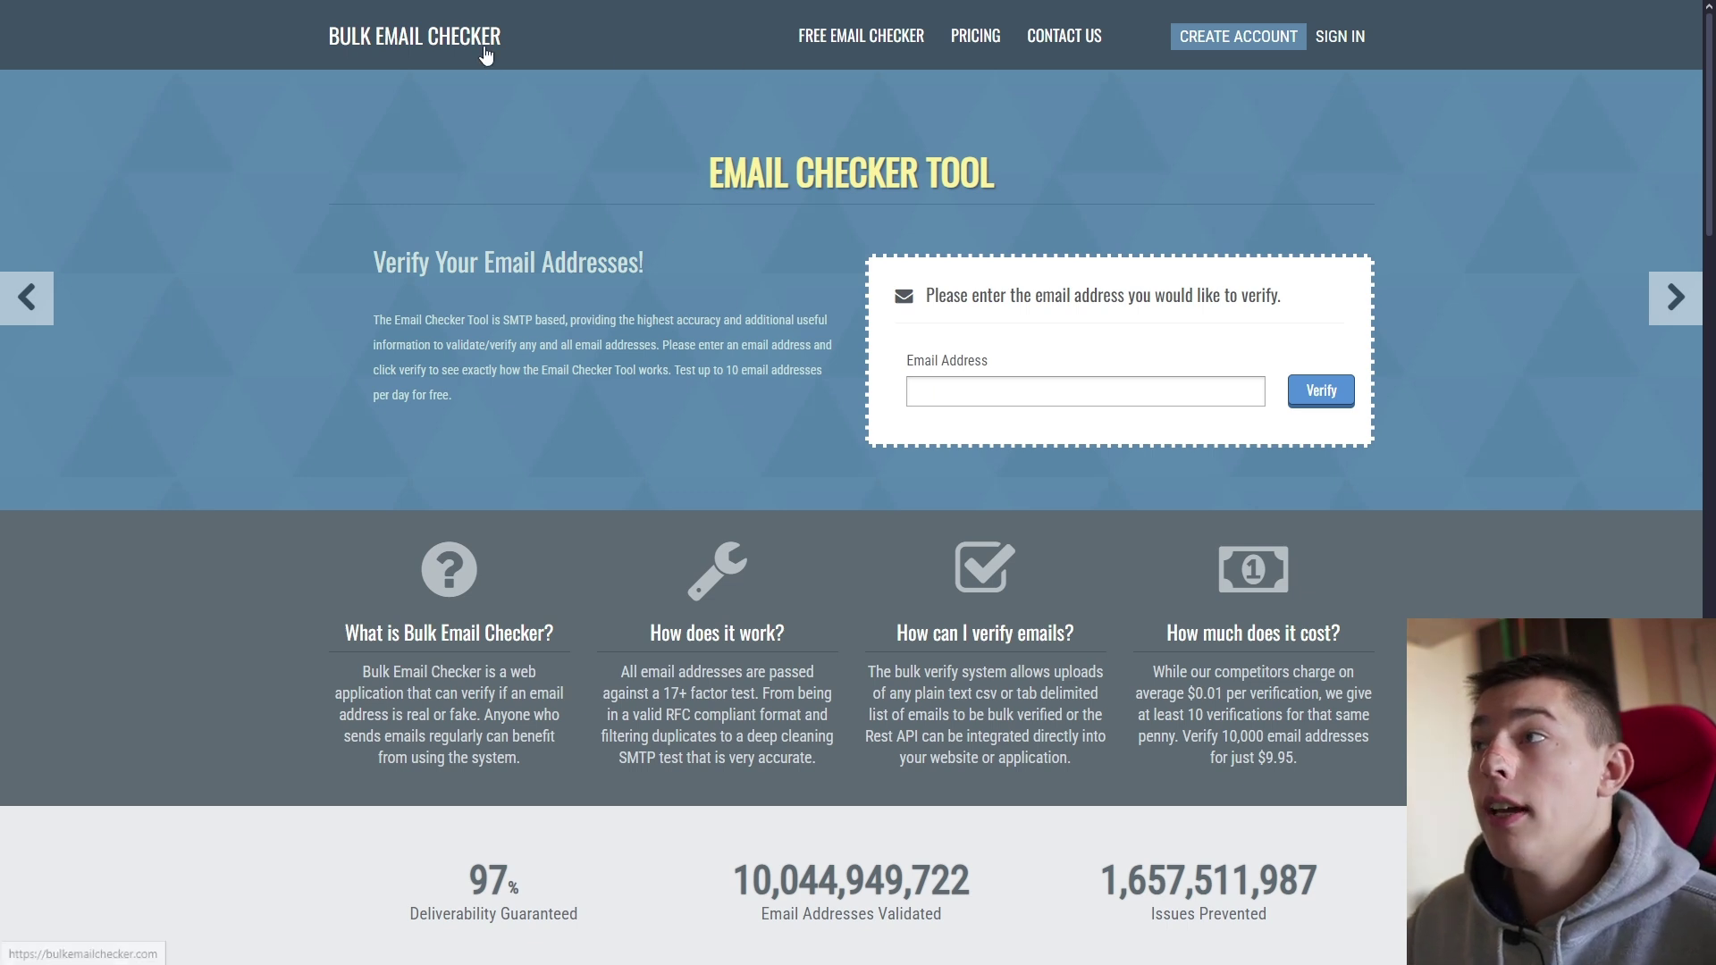
Step: Verify a sample email address with the free email checker after passing the captcha
click(852, 40)
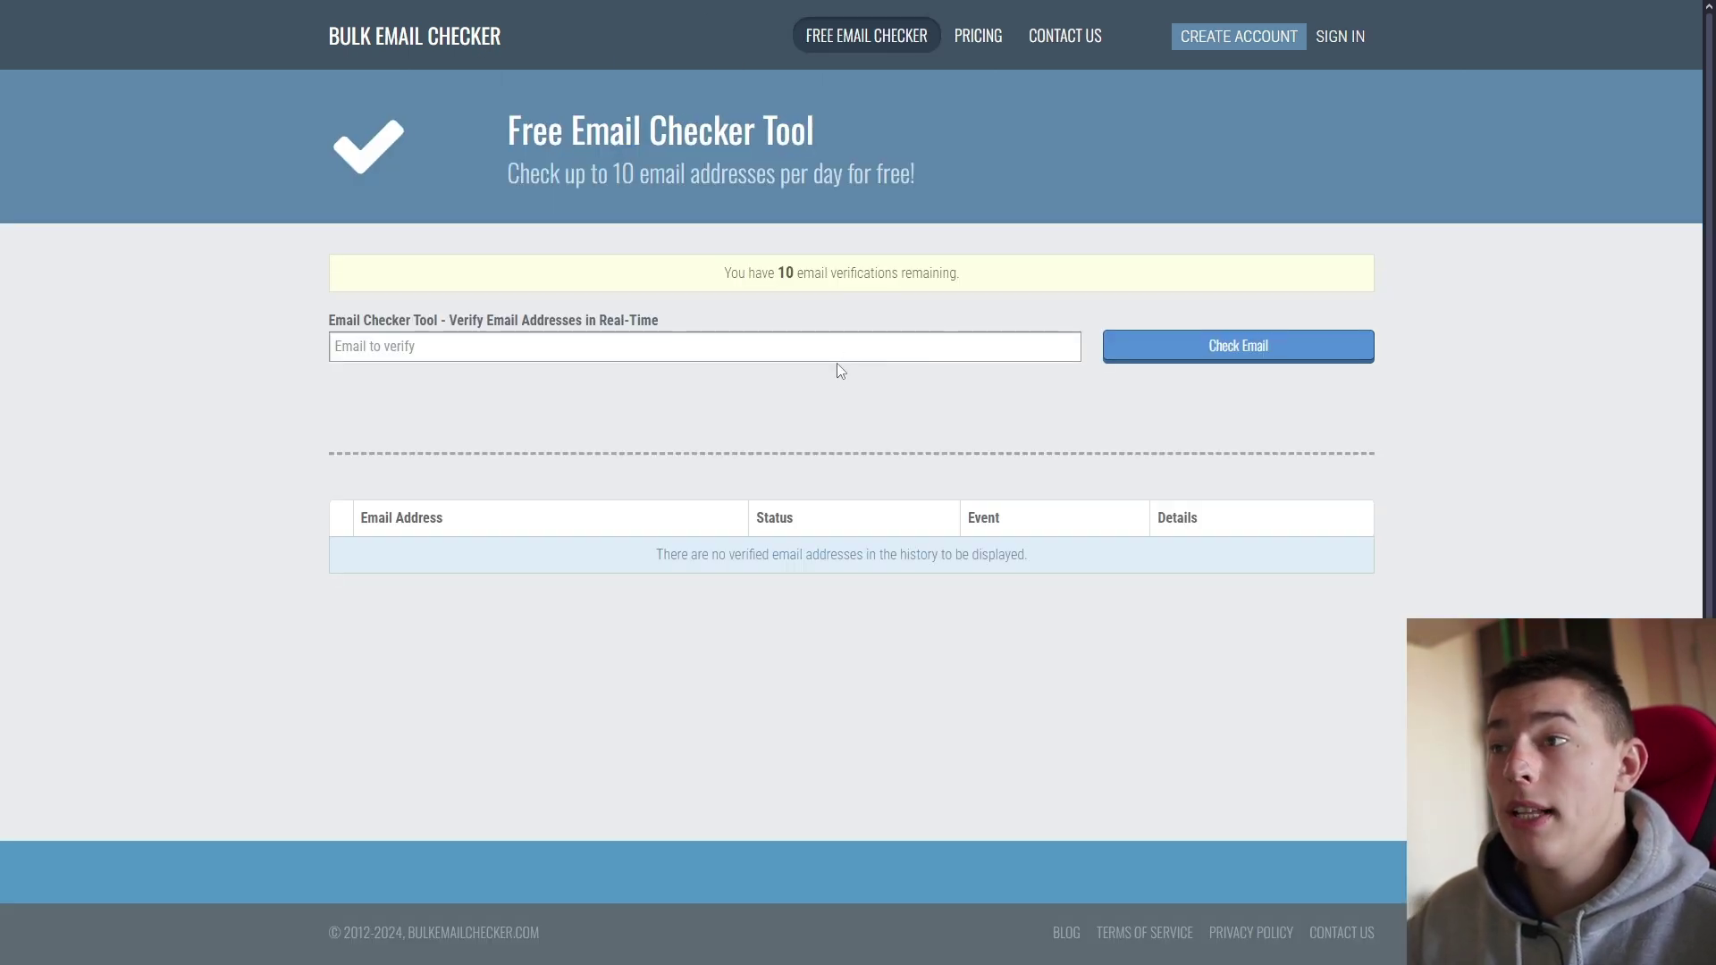
click(845, 347)
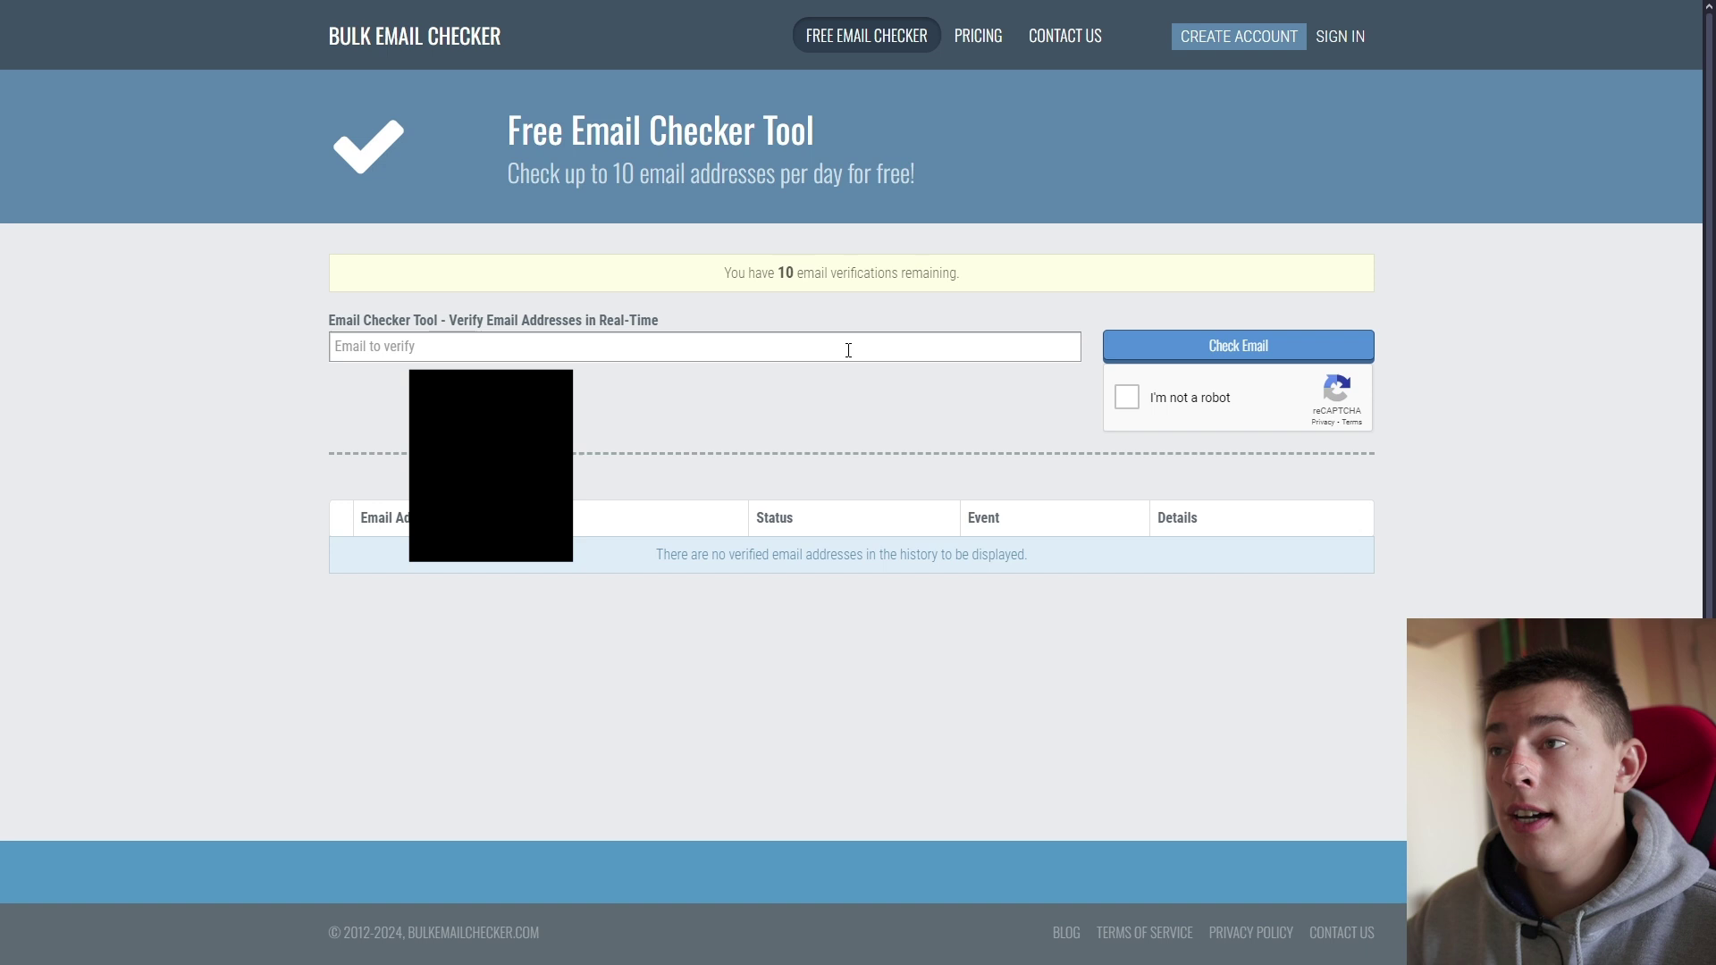
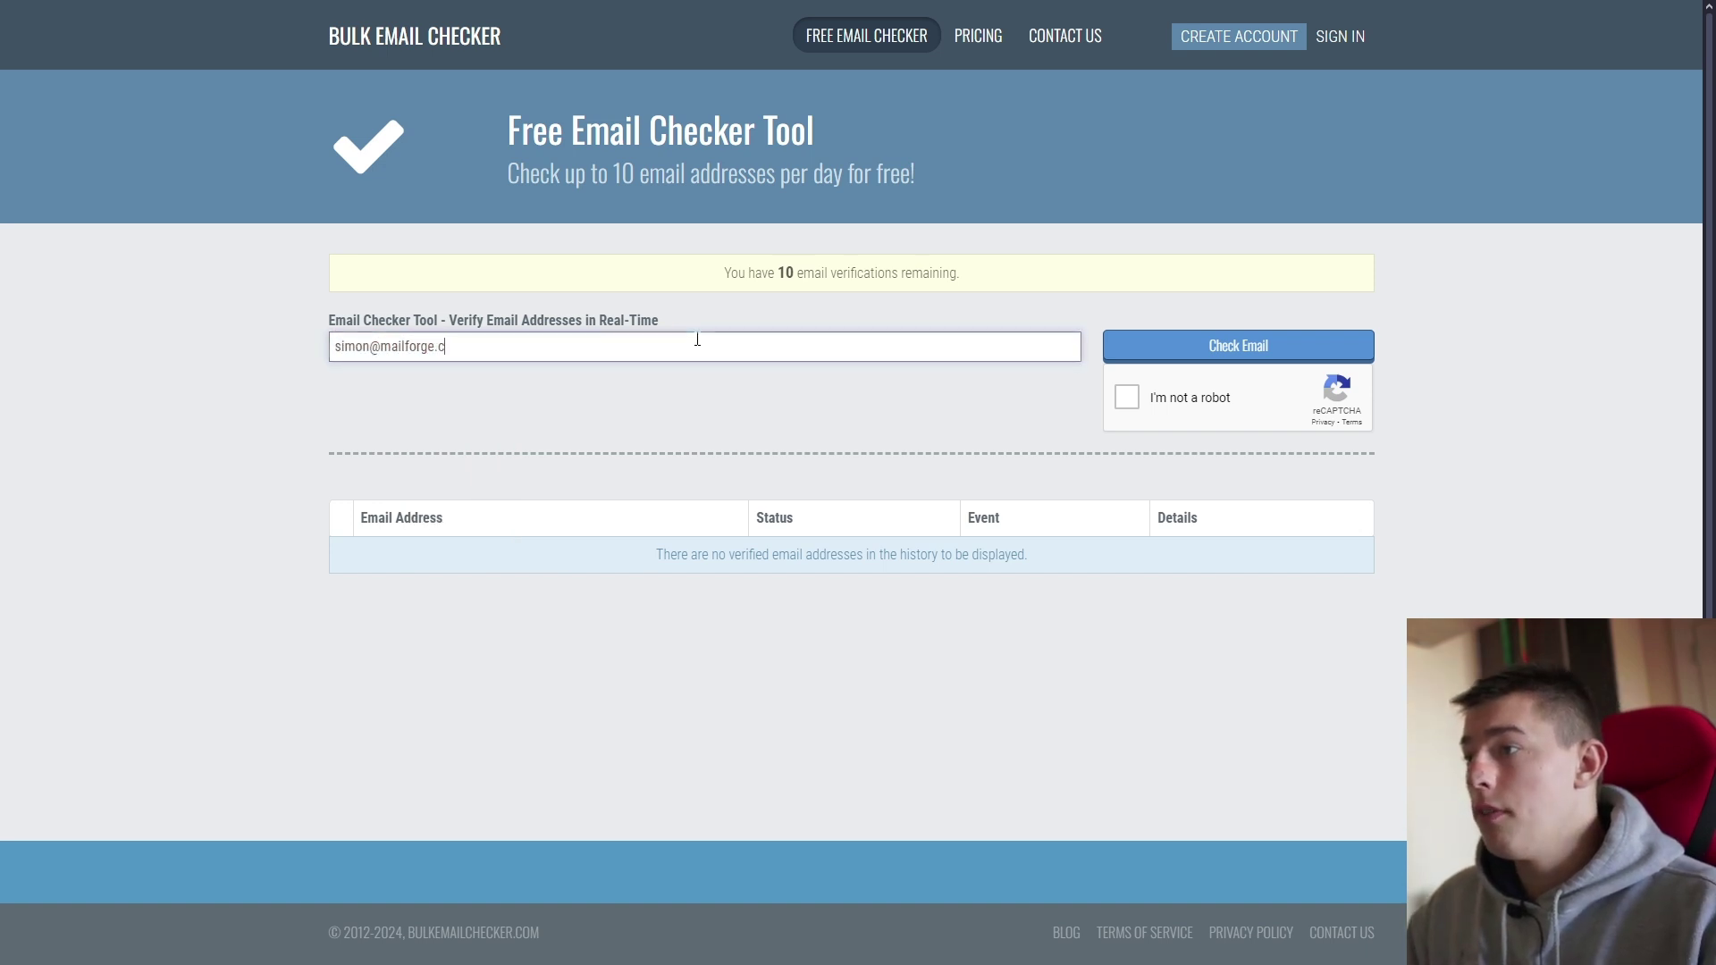
click(1126, 398)
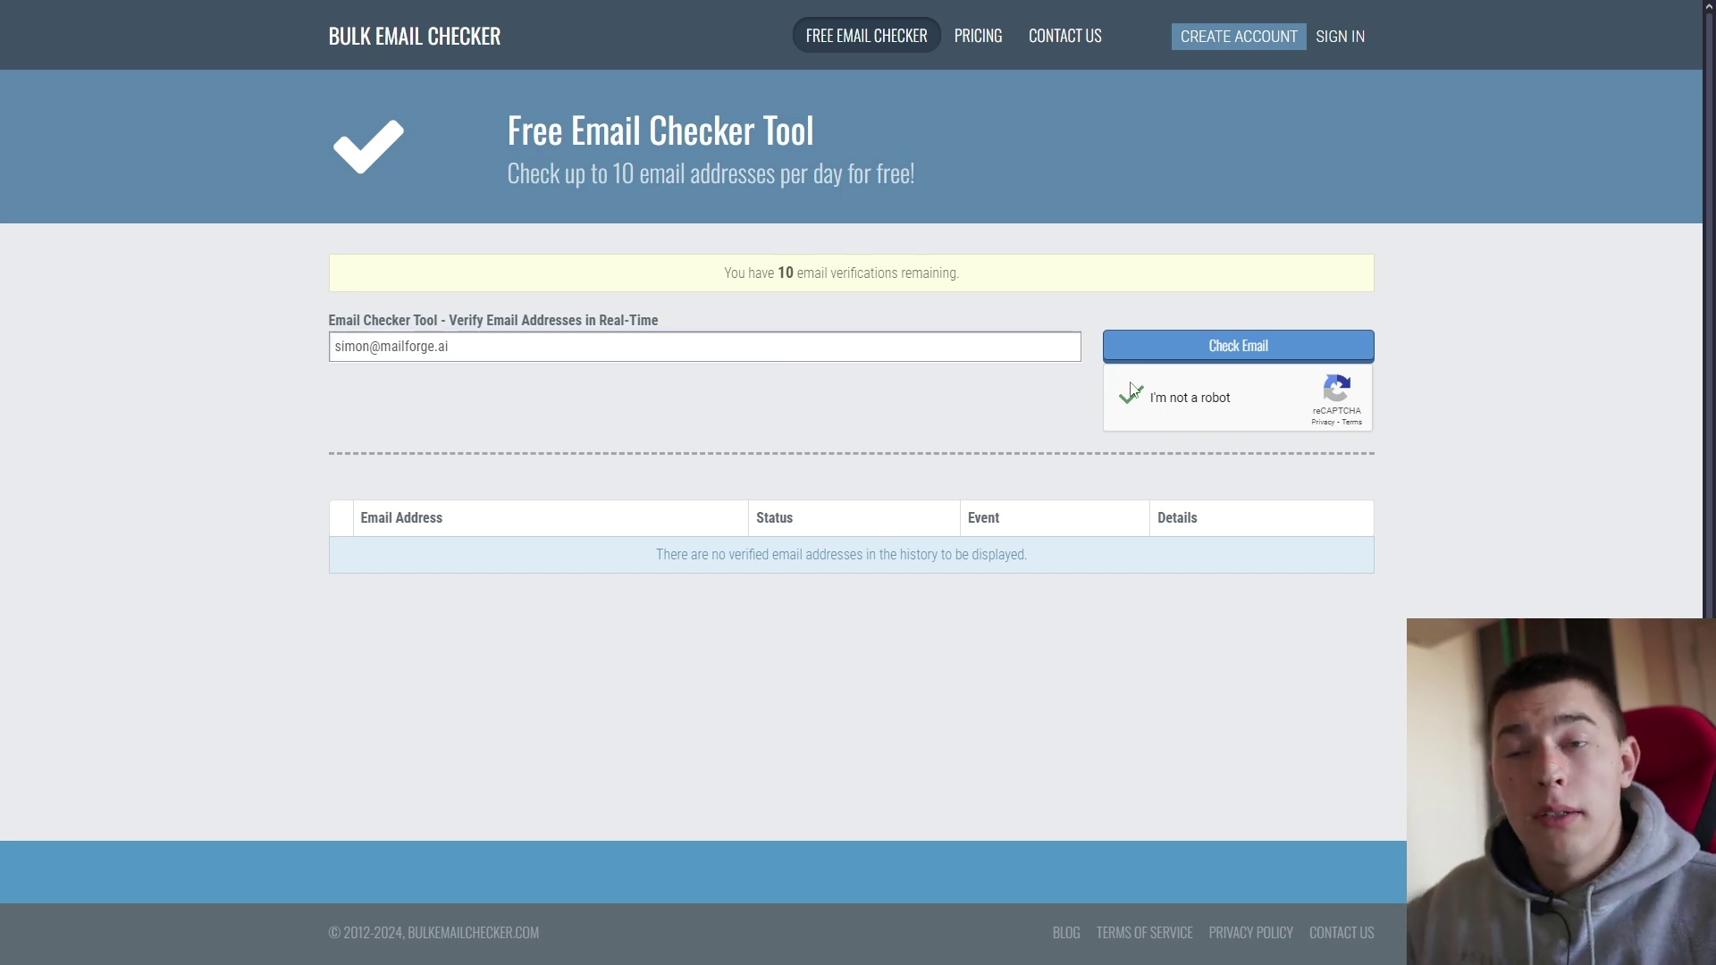
click(1153, 348)
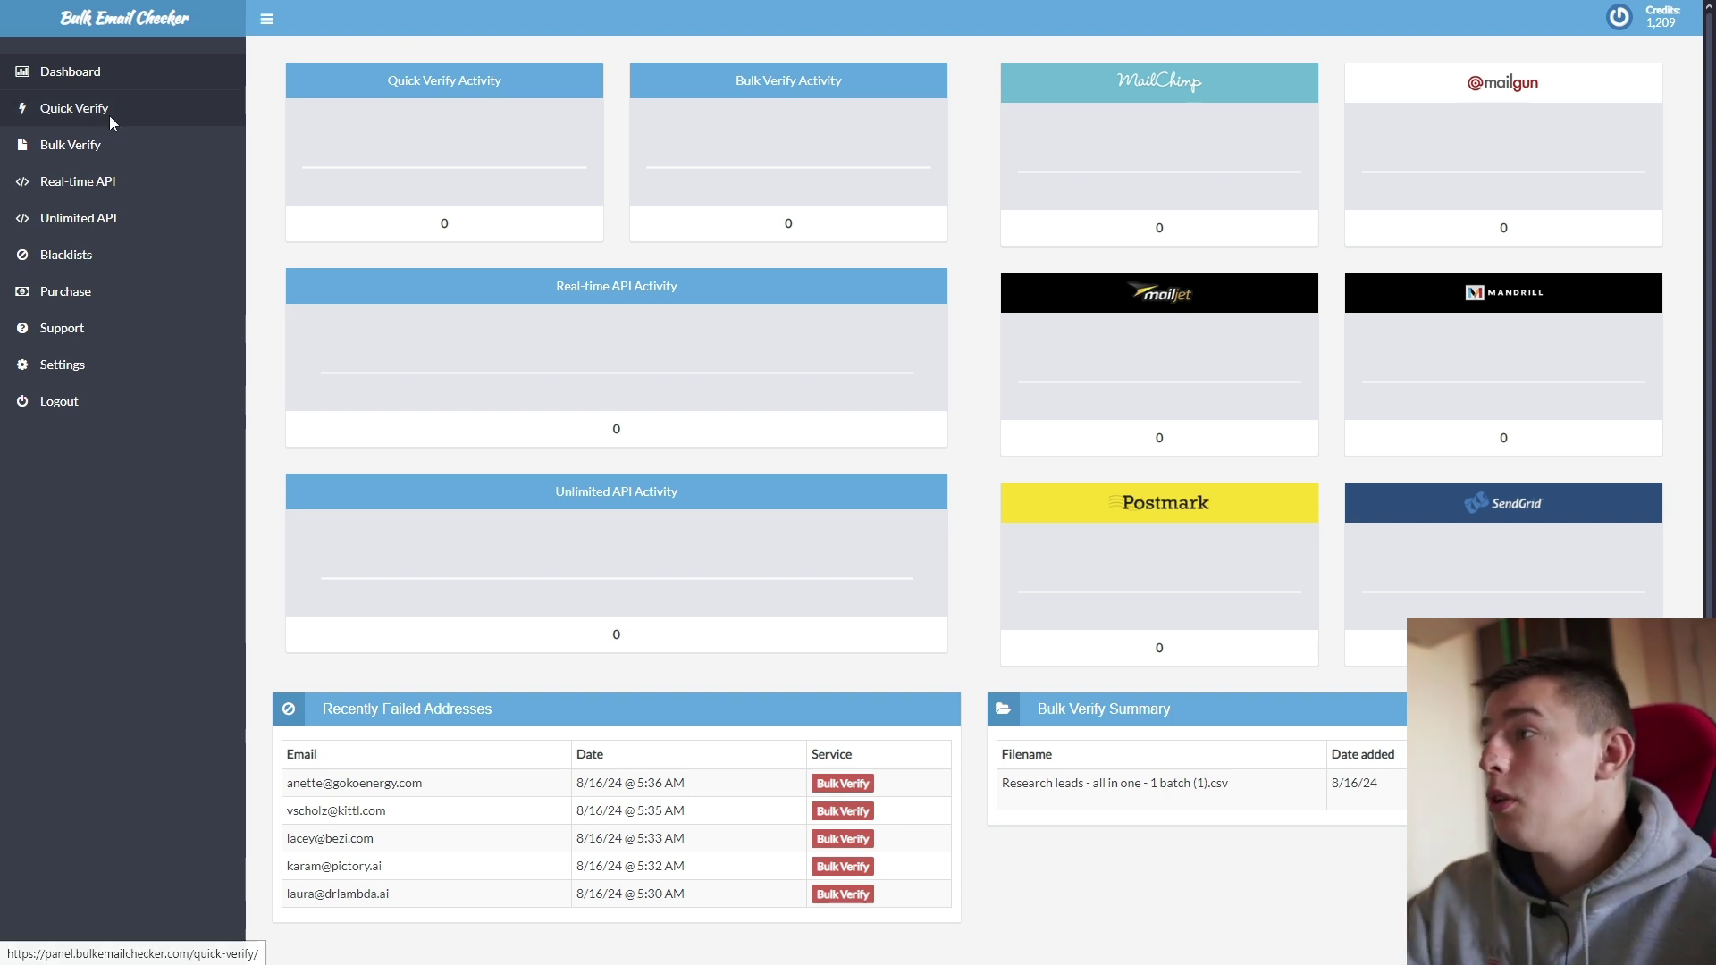
Step: Open the Purchase page and browse the credit packages, starting at 1,000 validations for $2.95
click(166, 109)
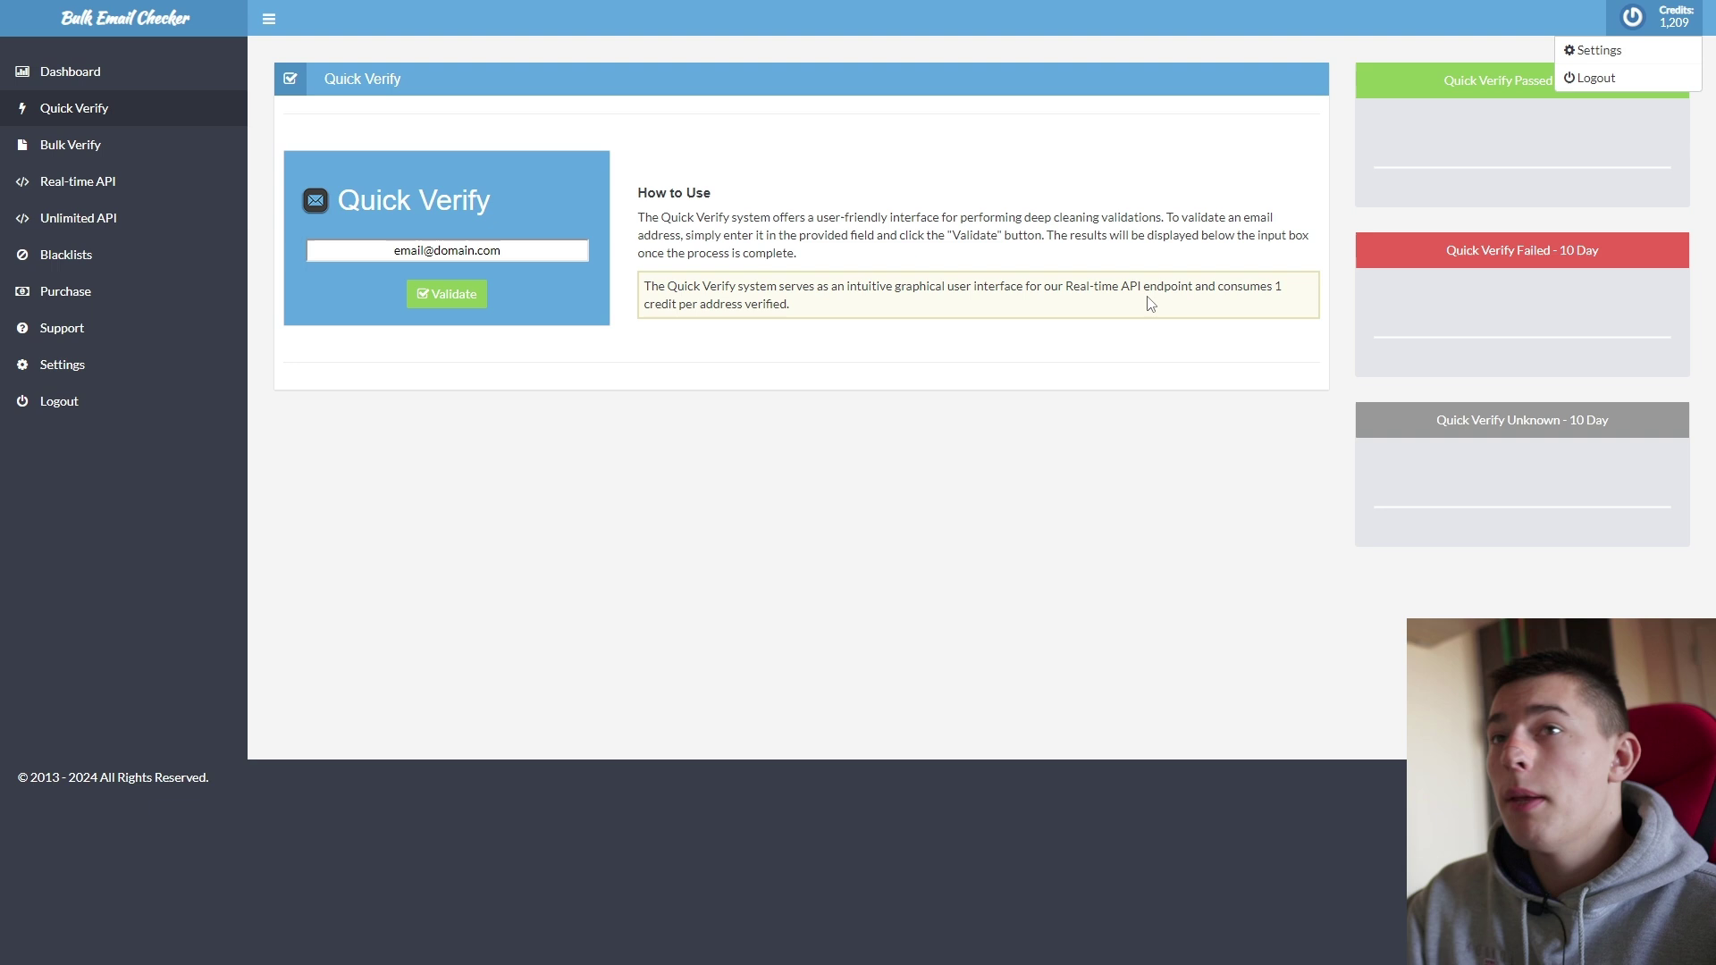
click(90, 301)
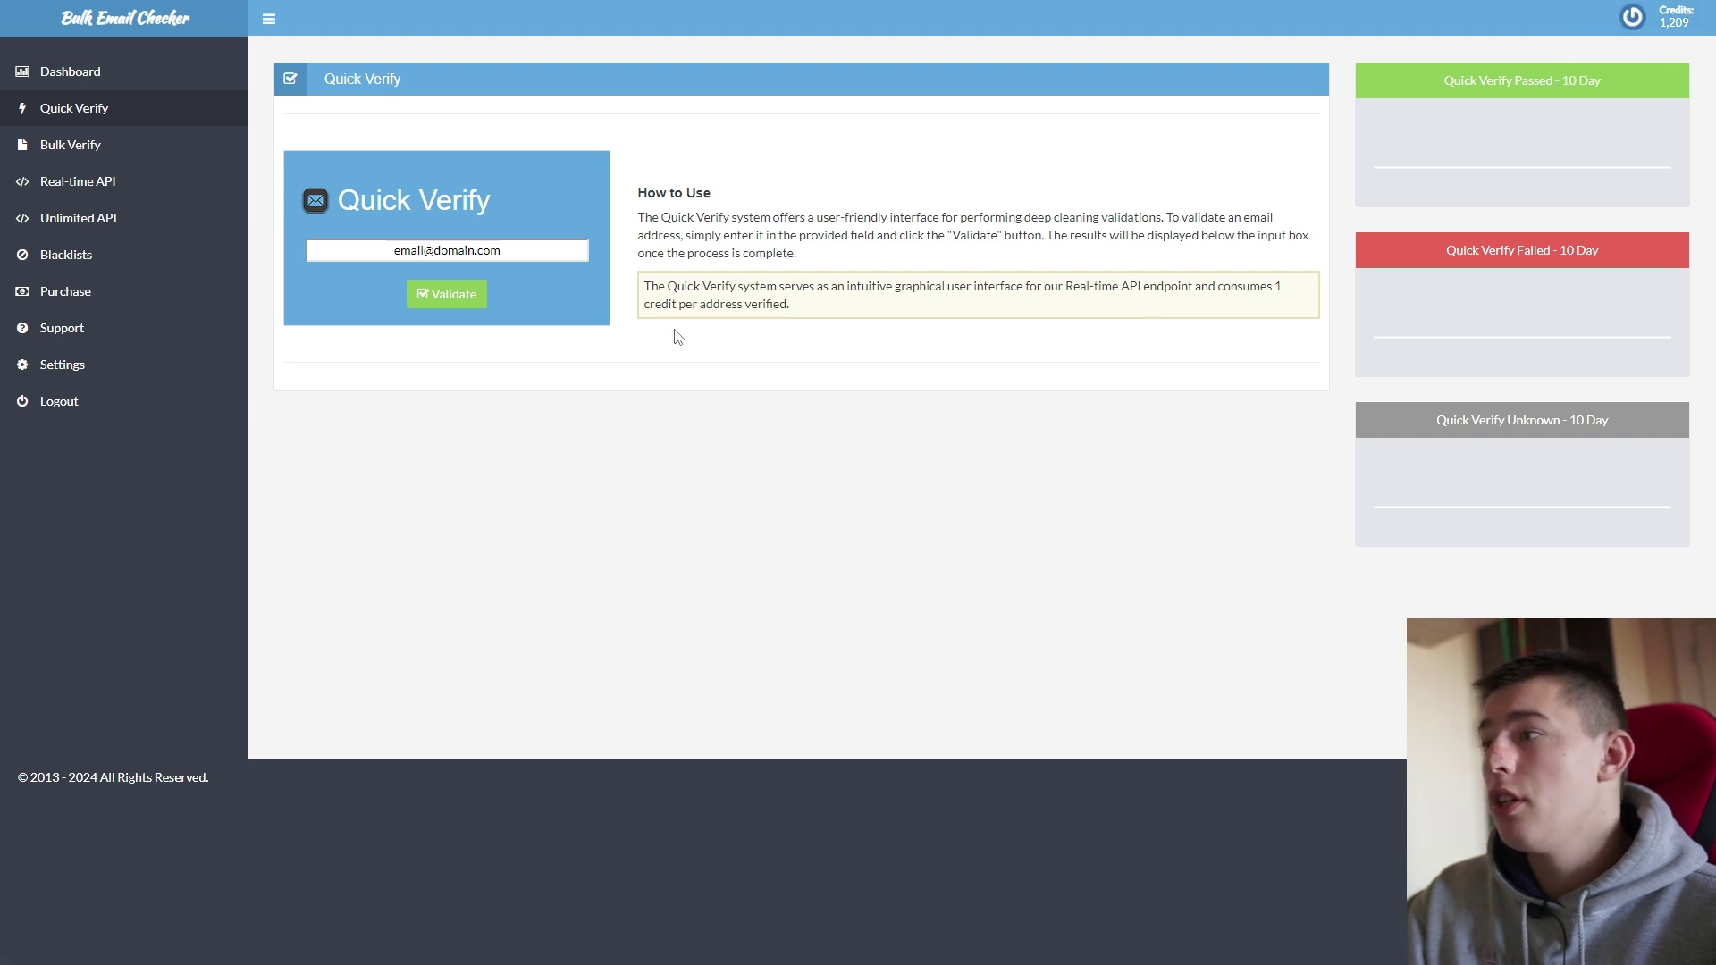
scroll(548, 385, down, 4)
scroll(566, 464, up, 4)
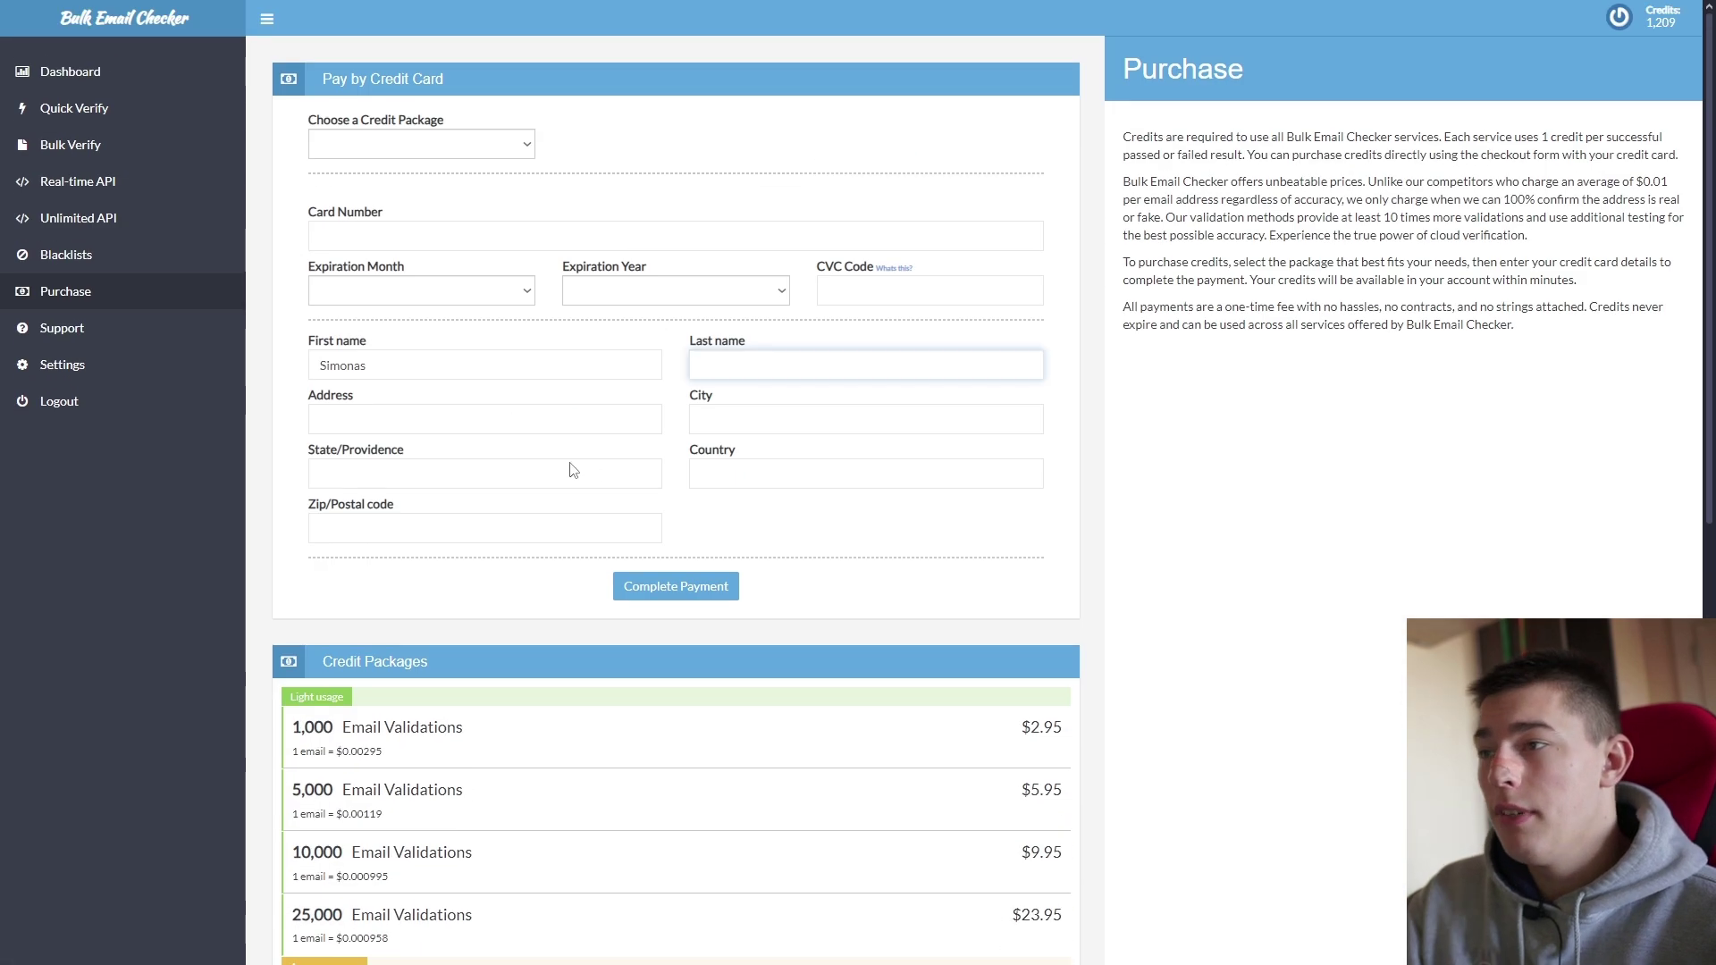
scroll(582, 475, down, 4)
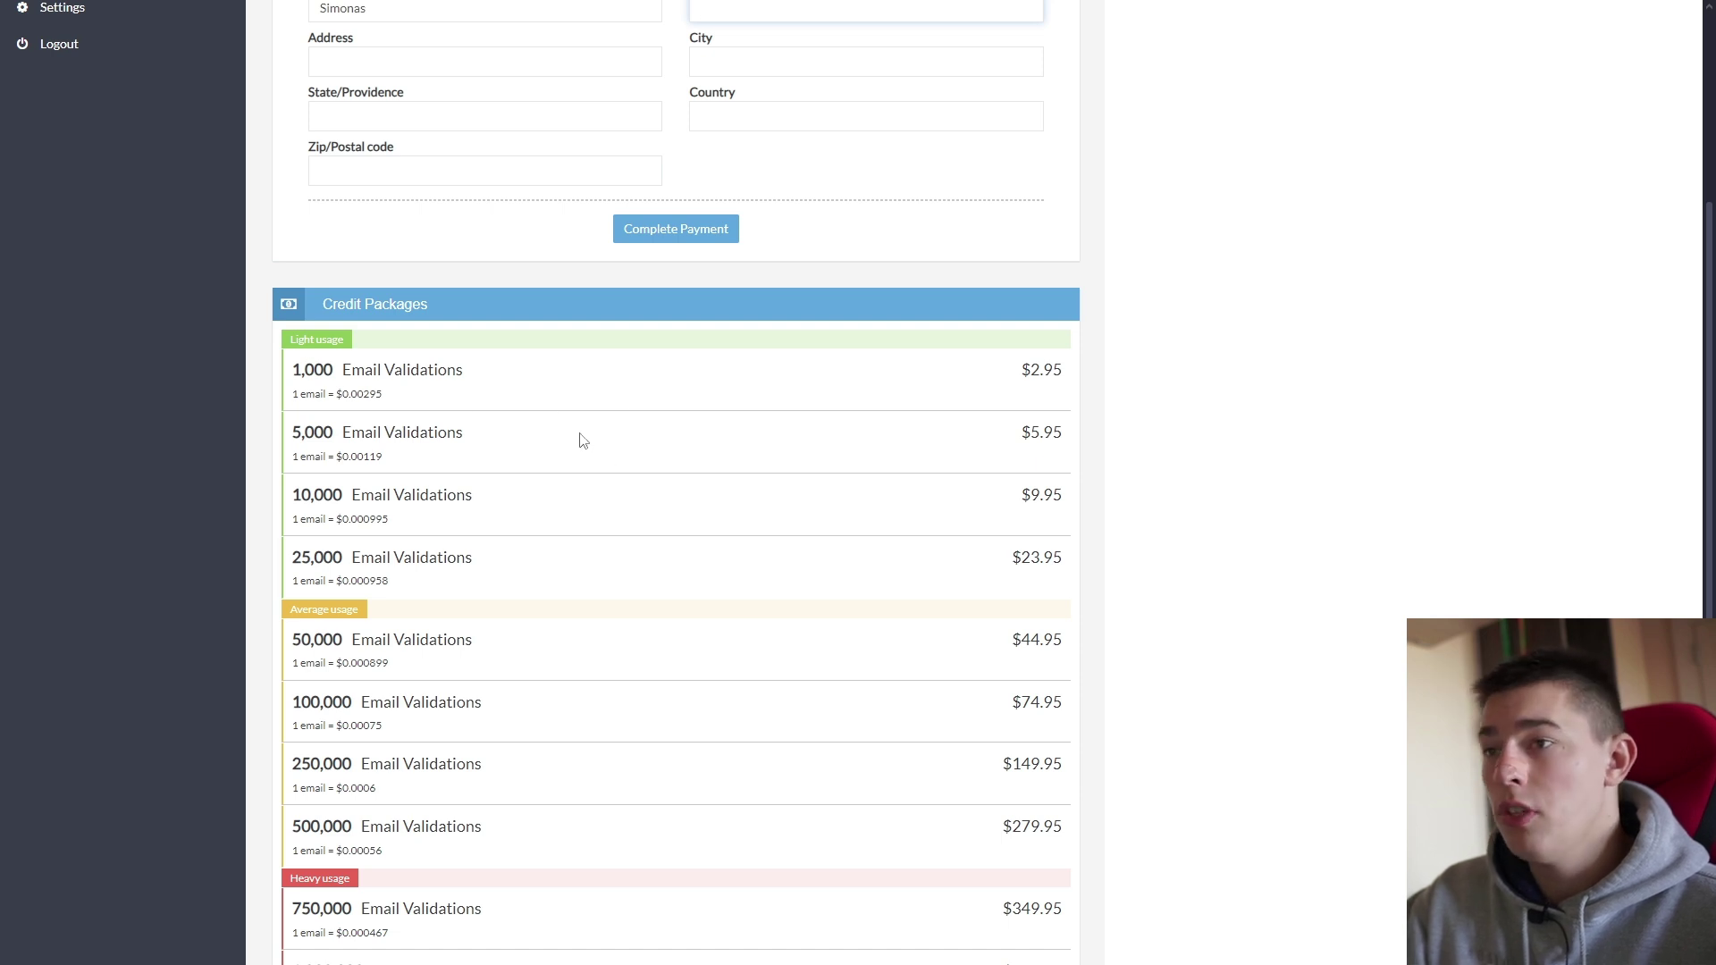
scroll(579, 440, down, 2)
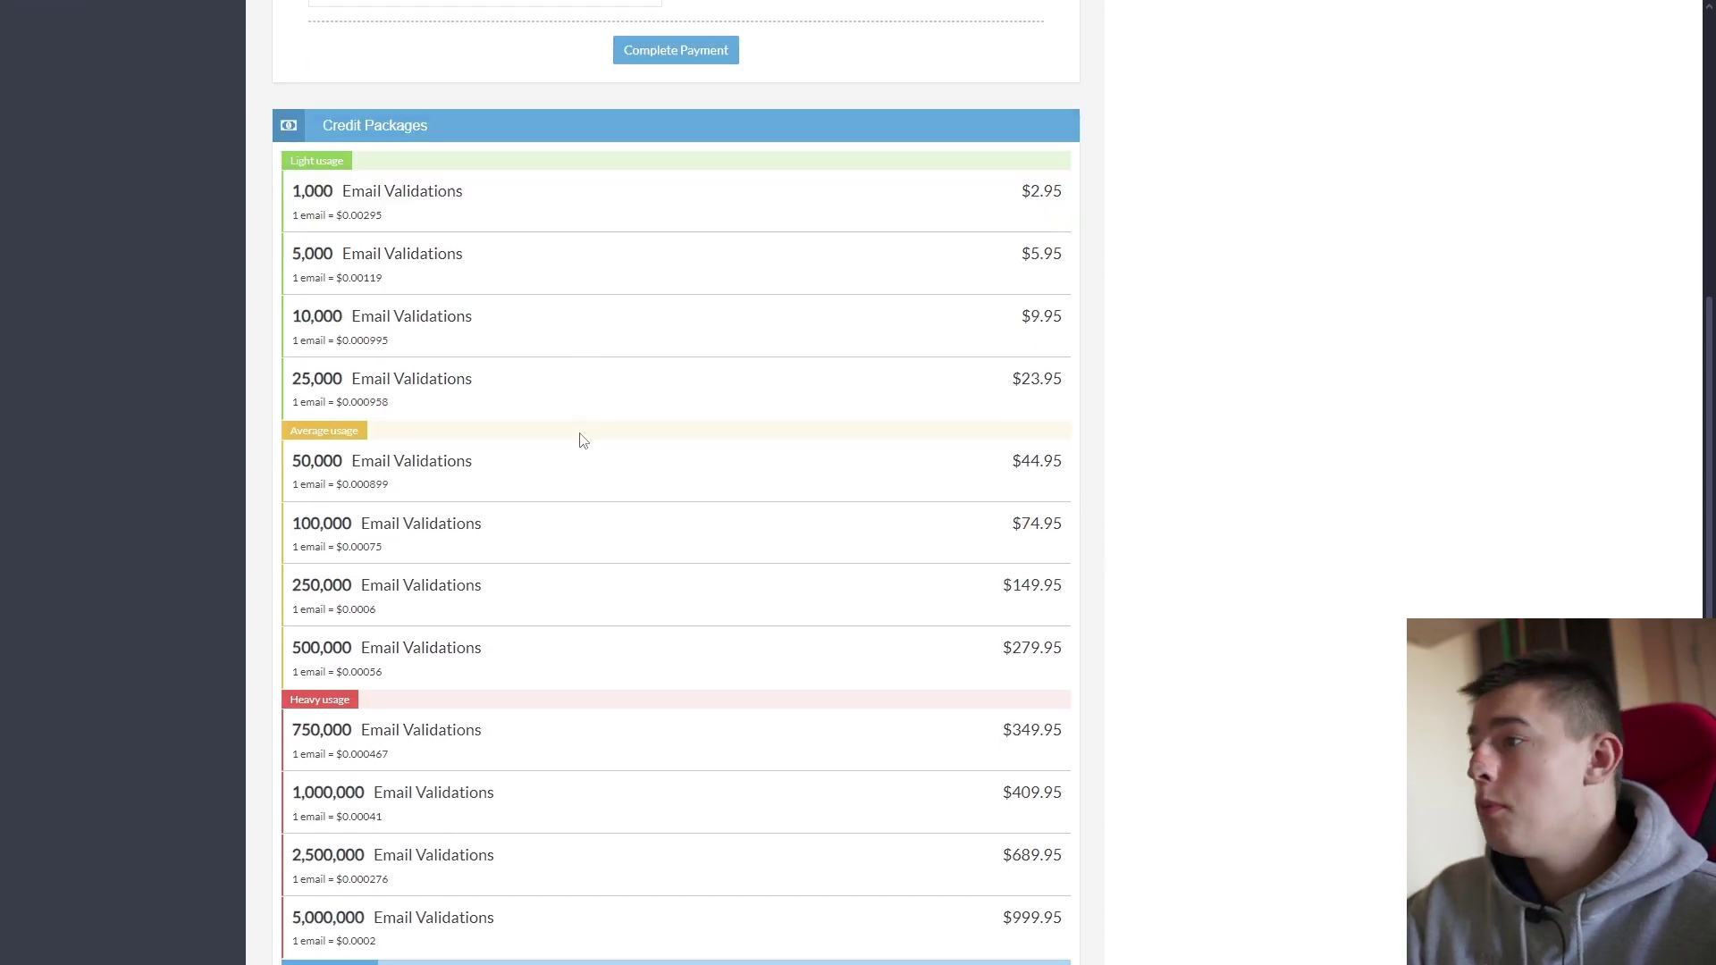
scroll(702, 529, up, 5)
scroll(645, 633, up, 1)
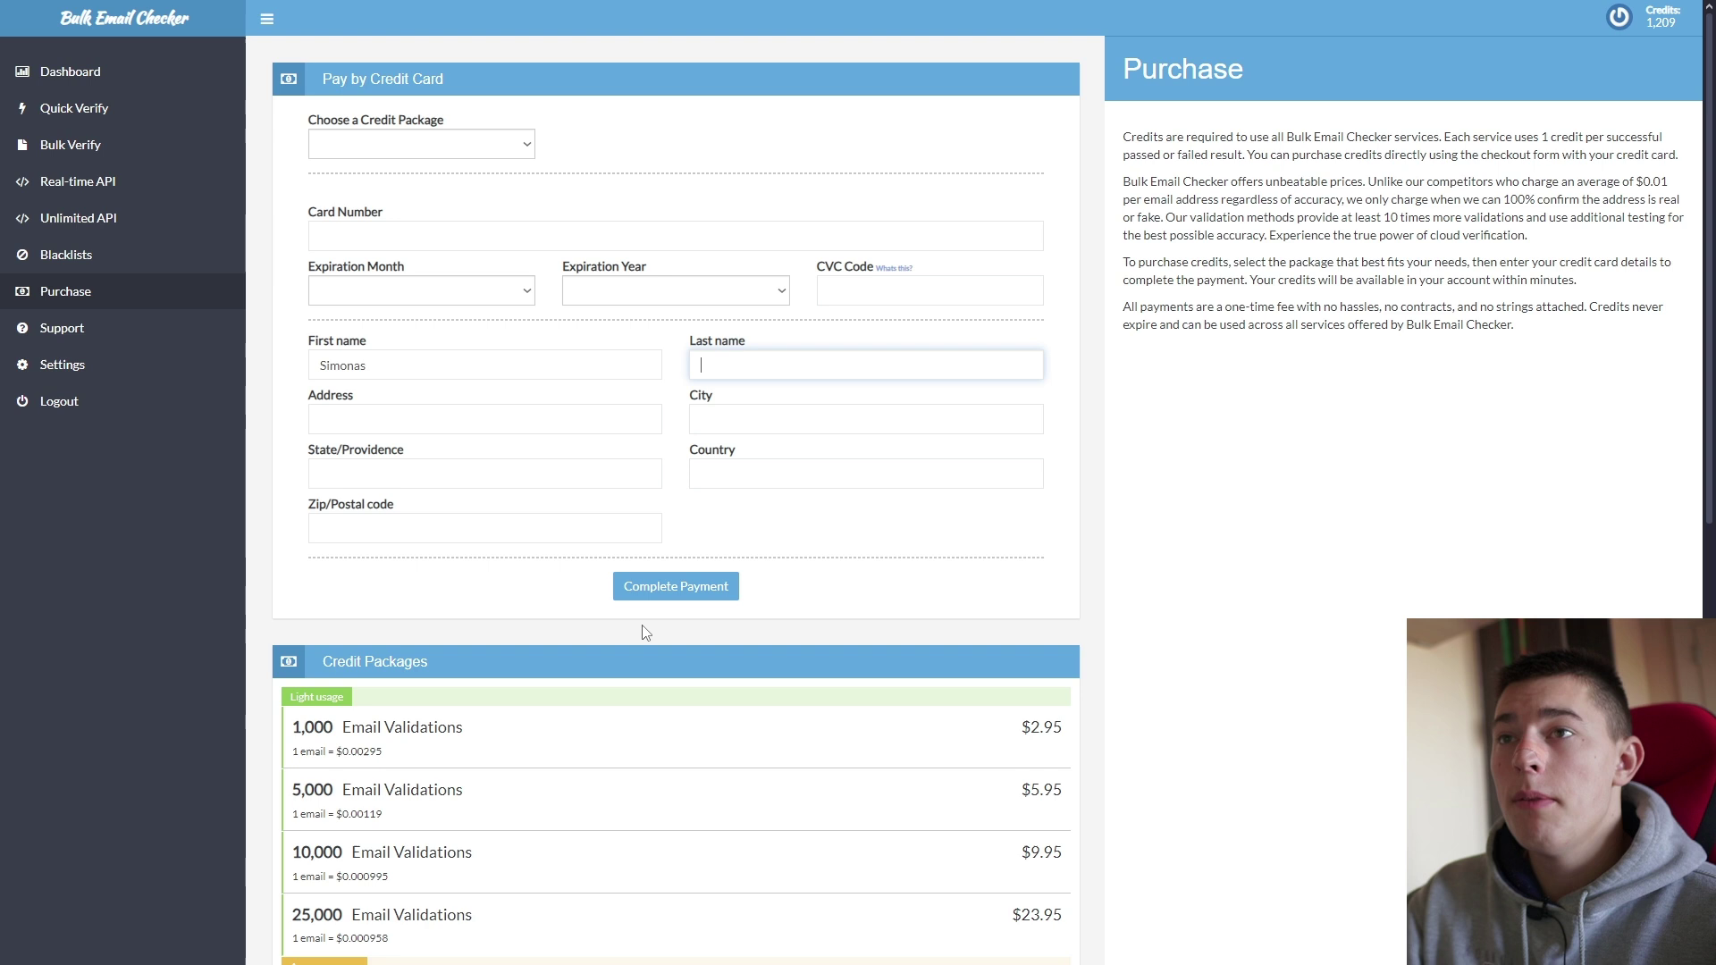
scroll(656, 608, down, 8)
scroll(667, 579, up, 4)
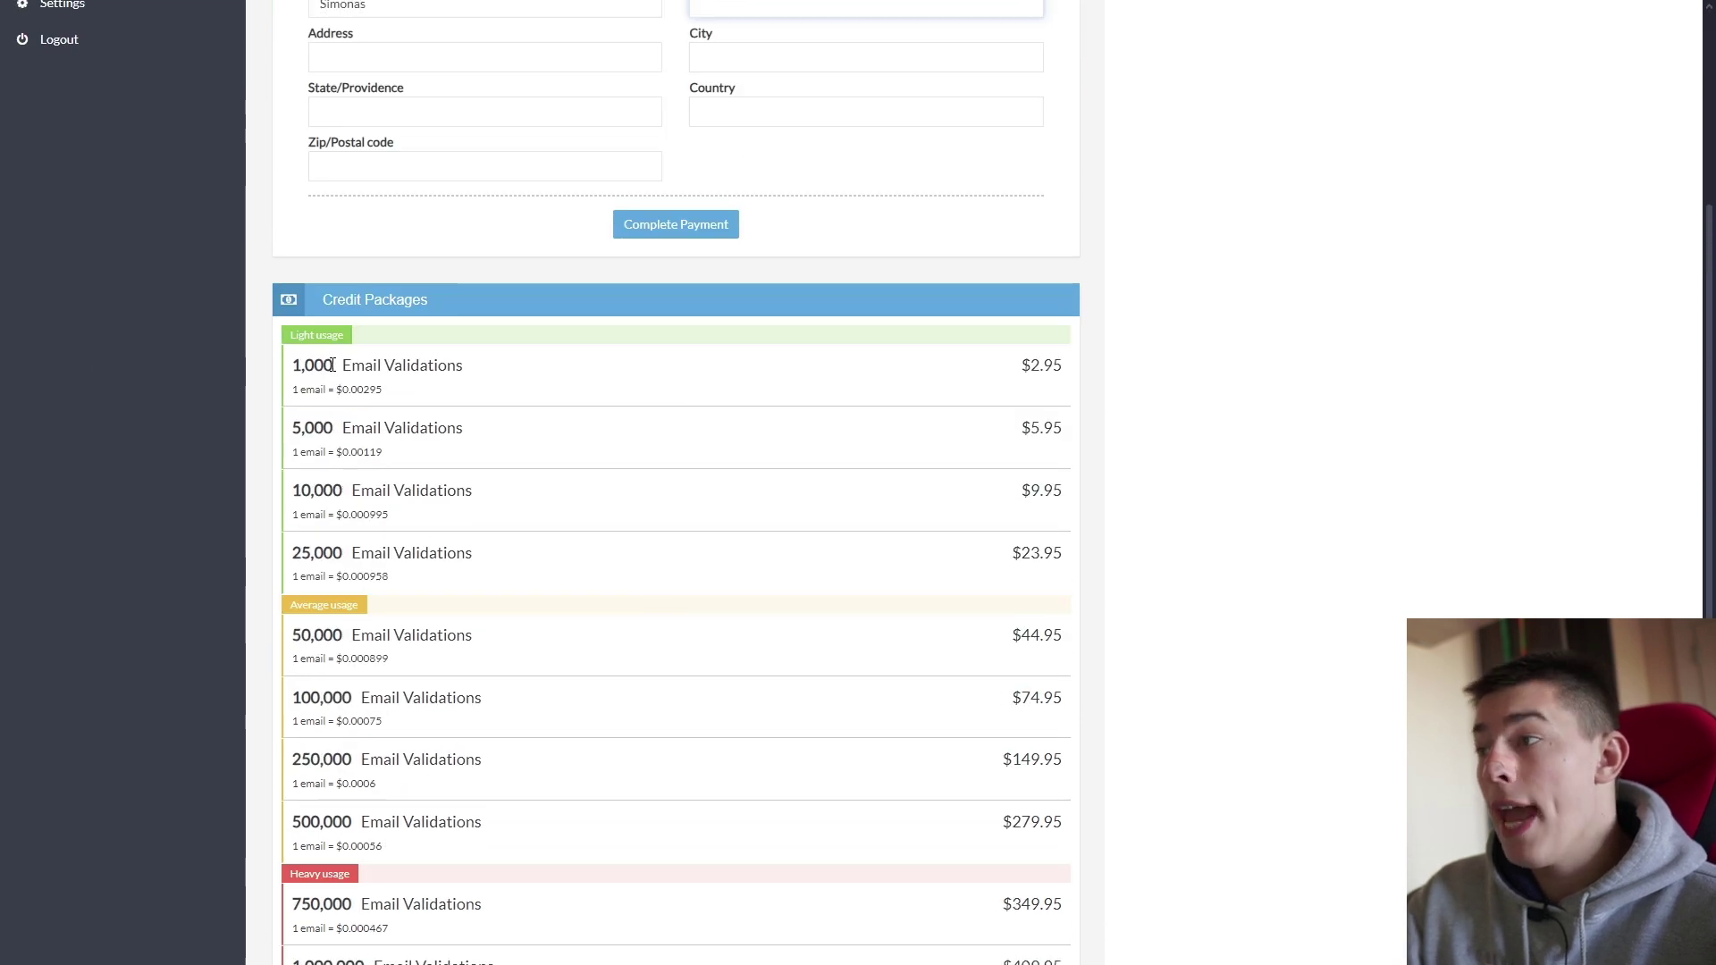
triple_click(489, 384)
click(513, 372)
scroll(532, 421, up, 4)
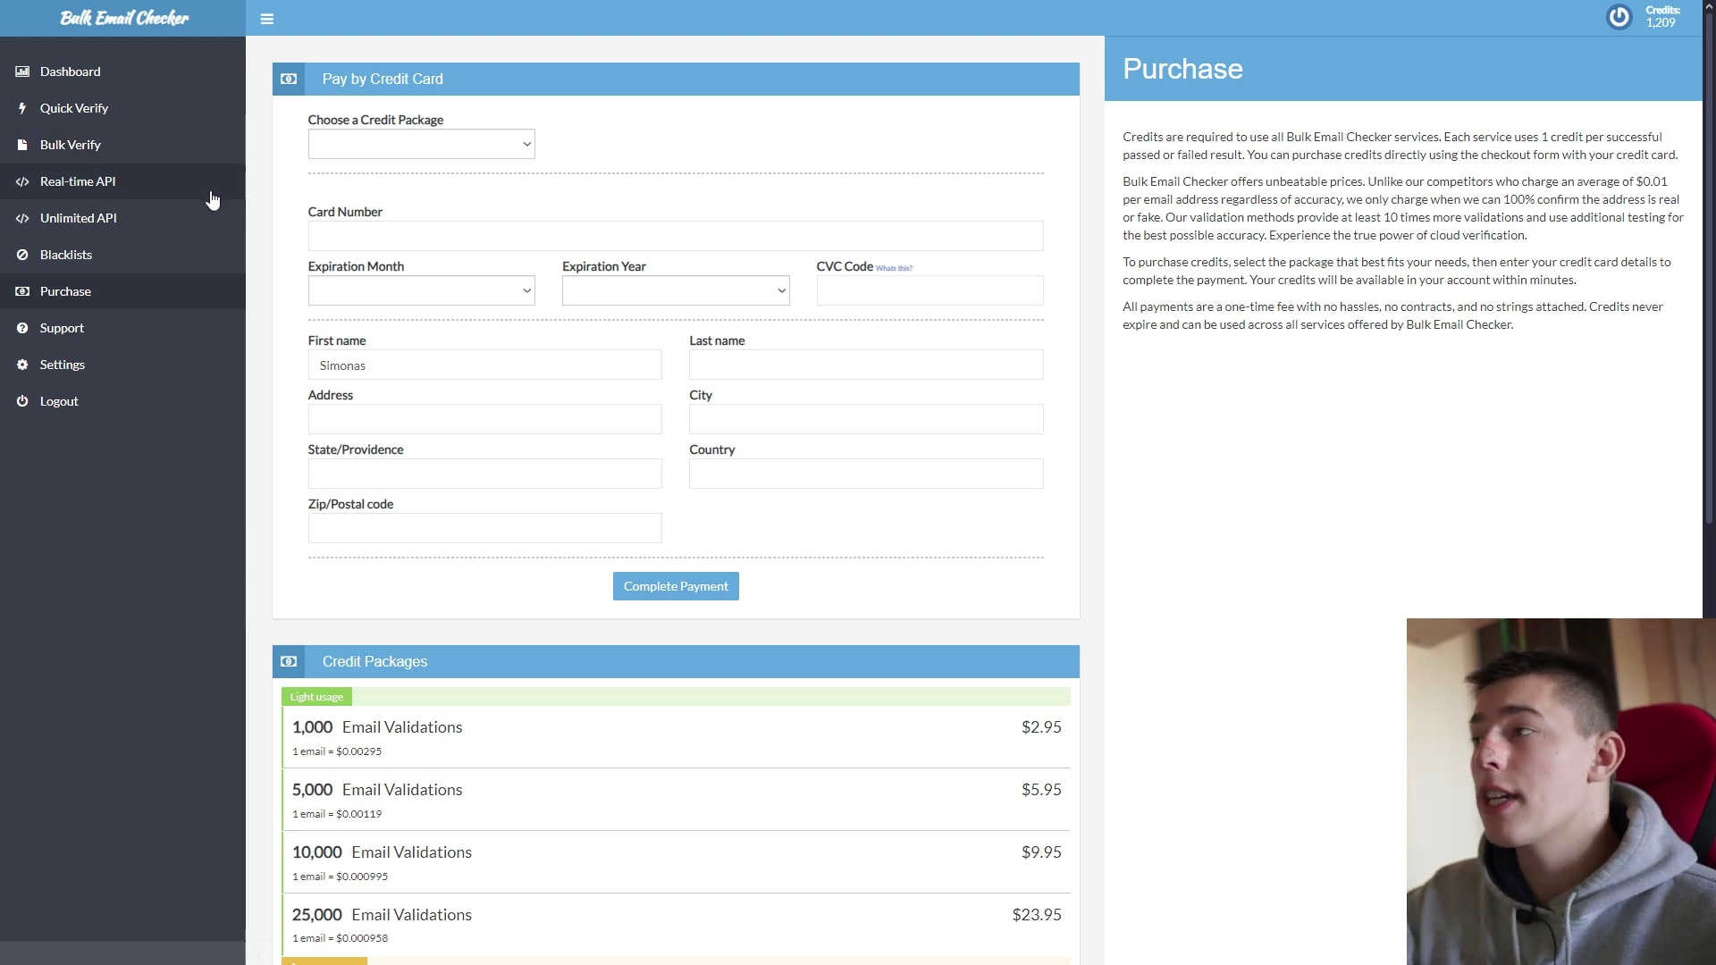
Step: Start a Bulk Verify import labelled 'tutorial' with 'normal email no tiktok-passed-csv.csv' attached
click(116, 146)
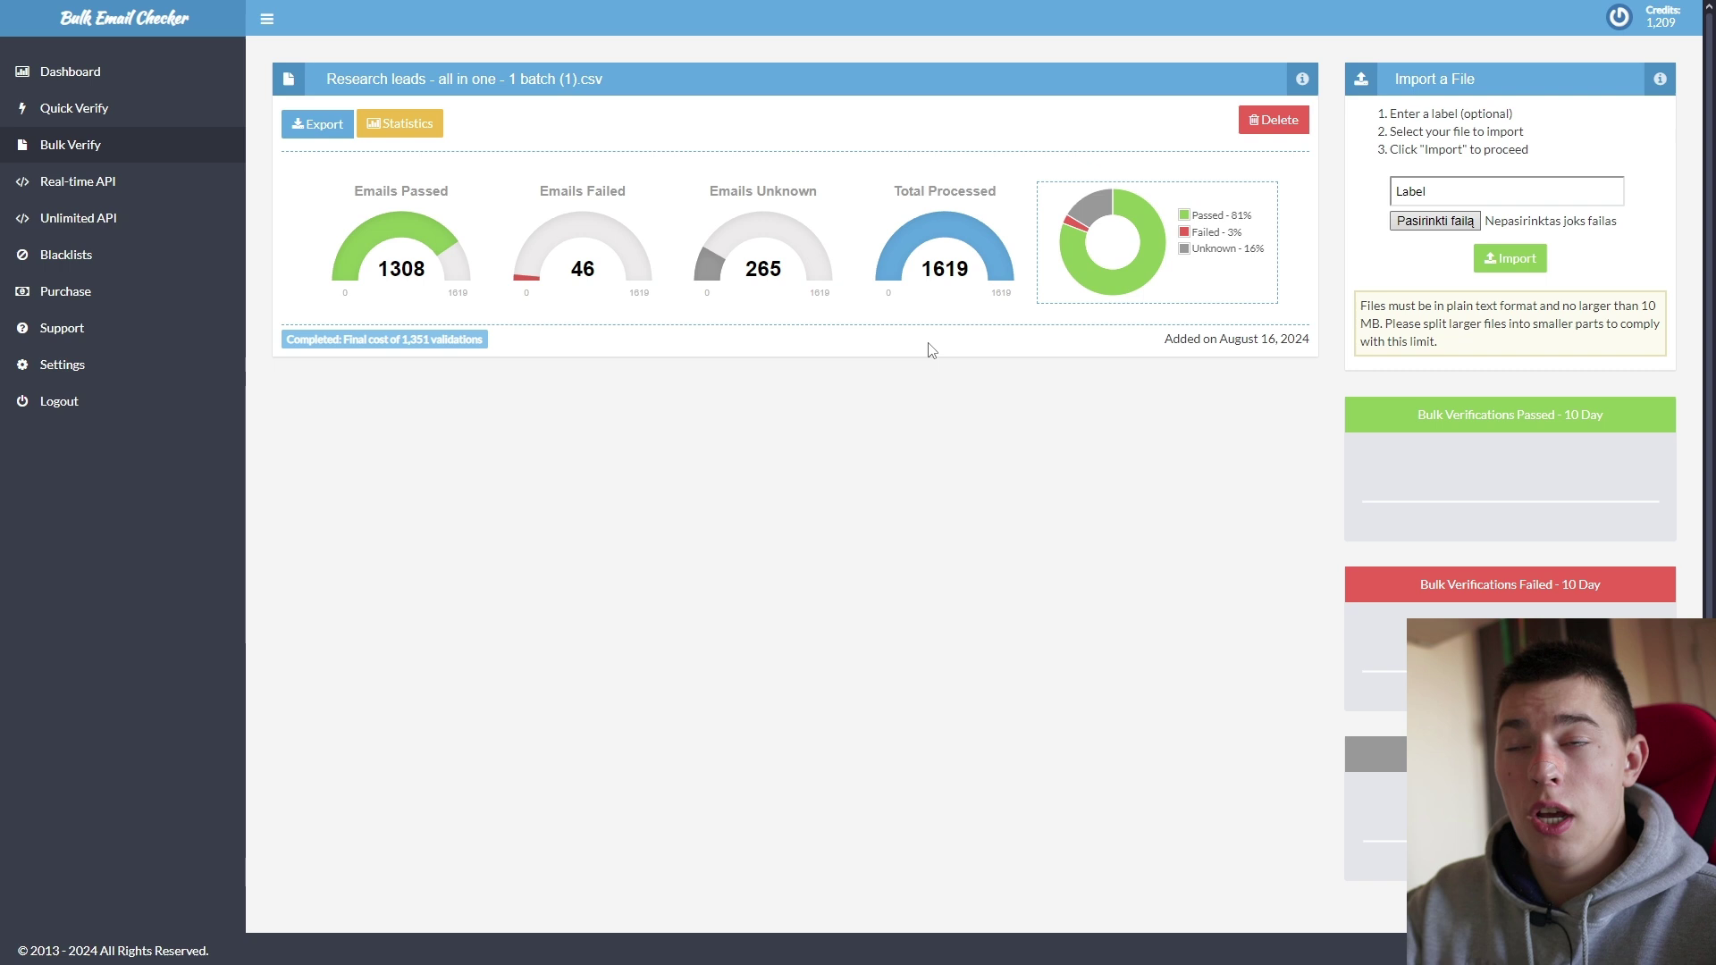
click(1476, 191)
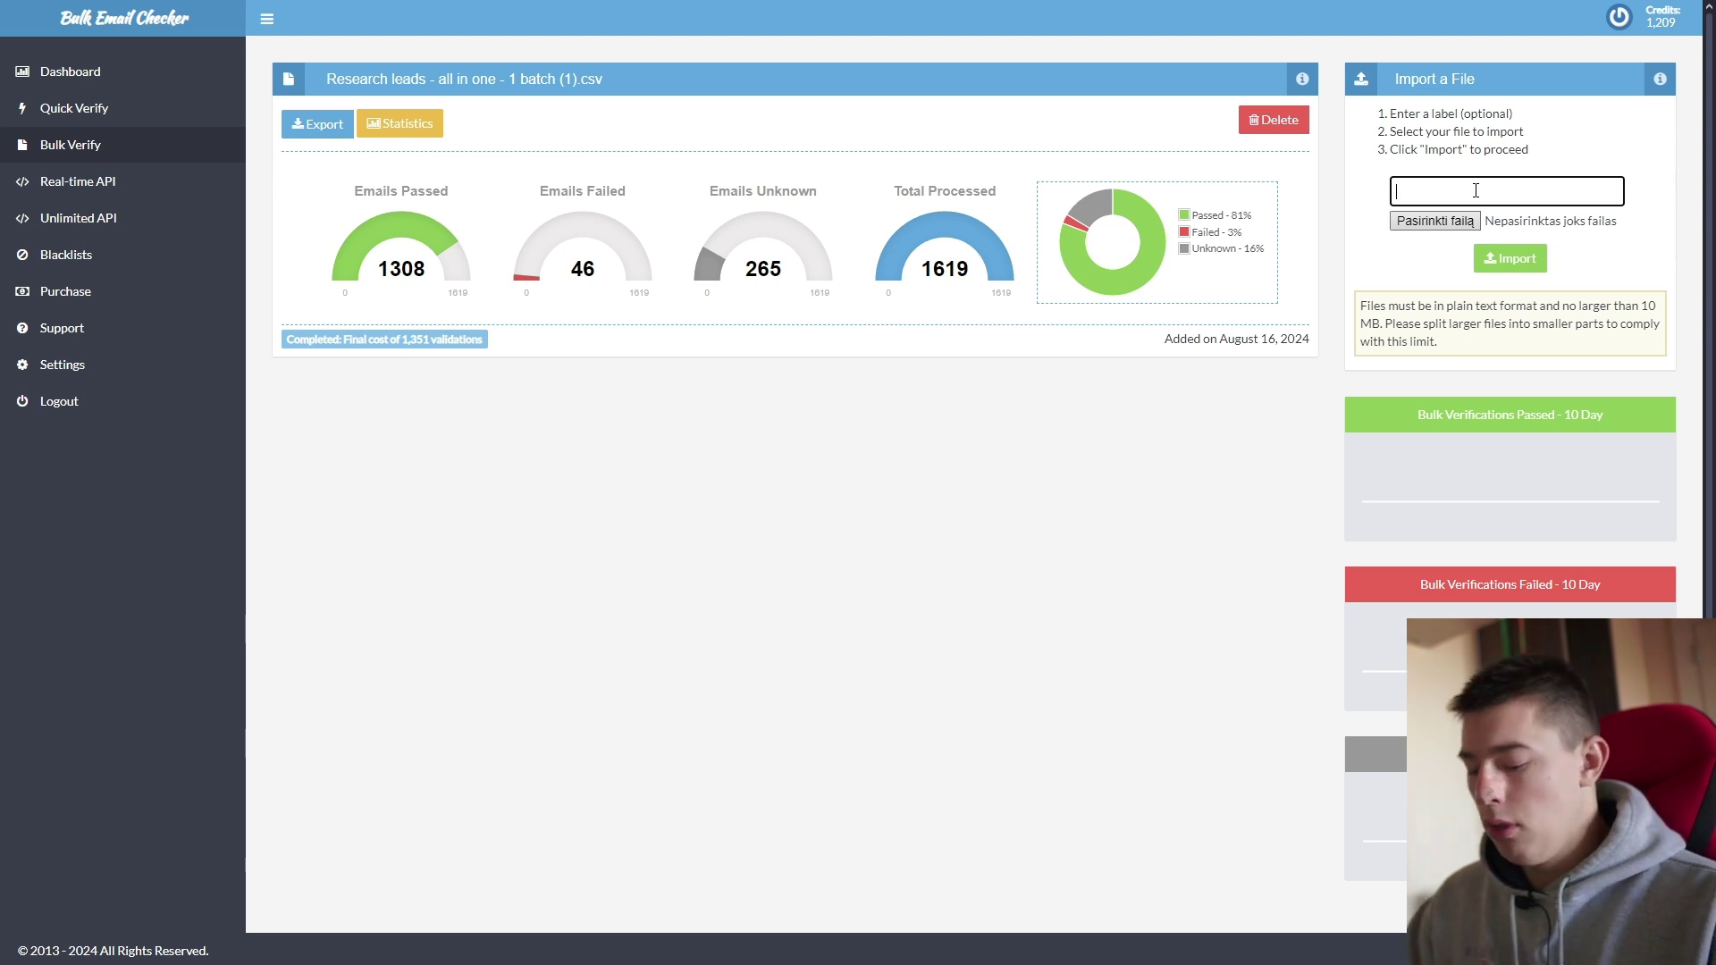
text(tutorial)
click(1419, 268)
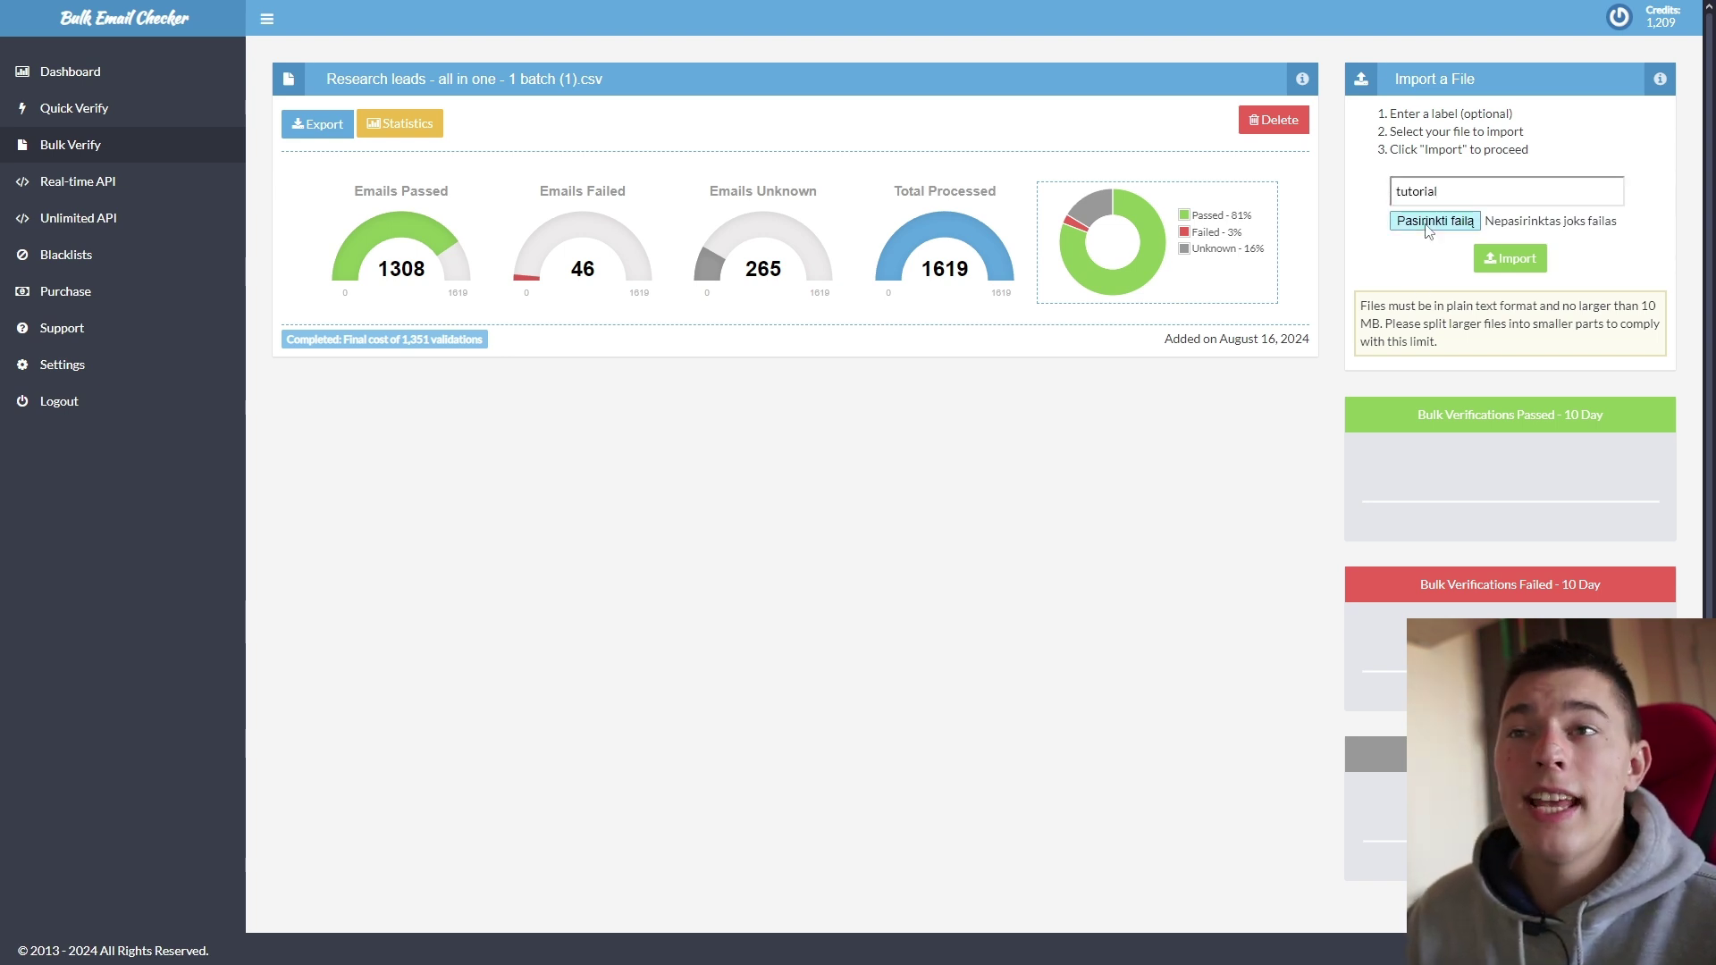
click(1426, 229)
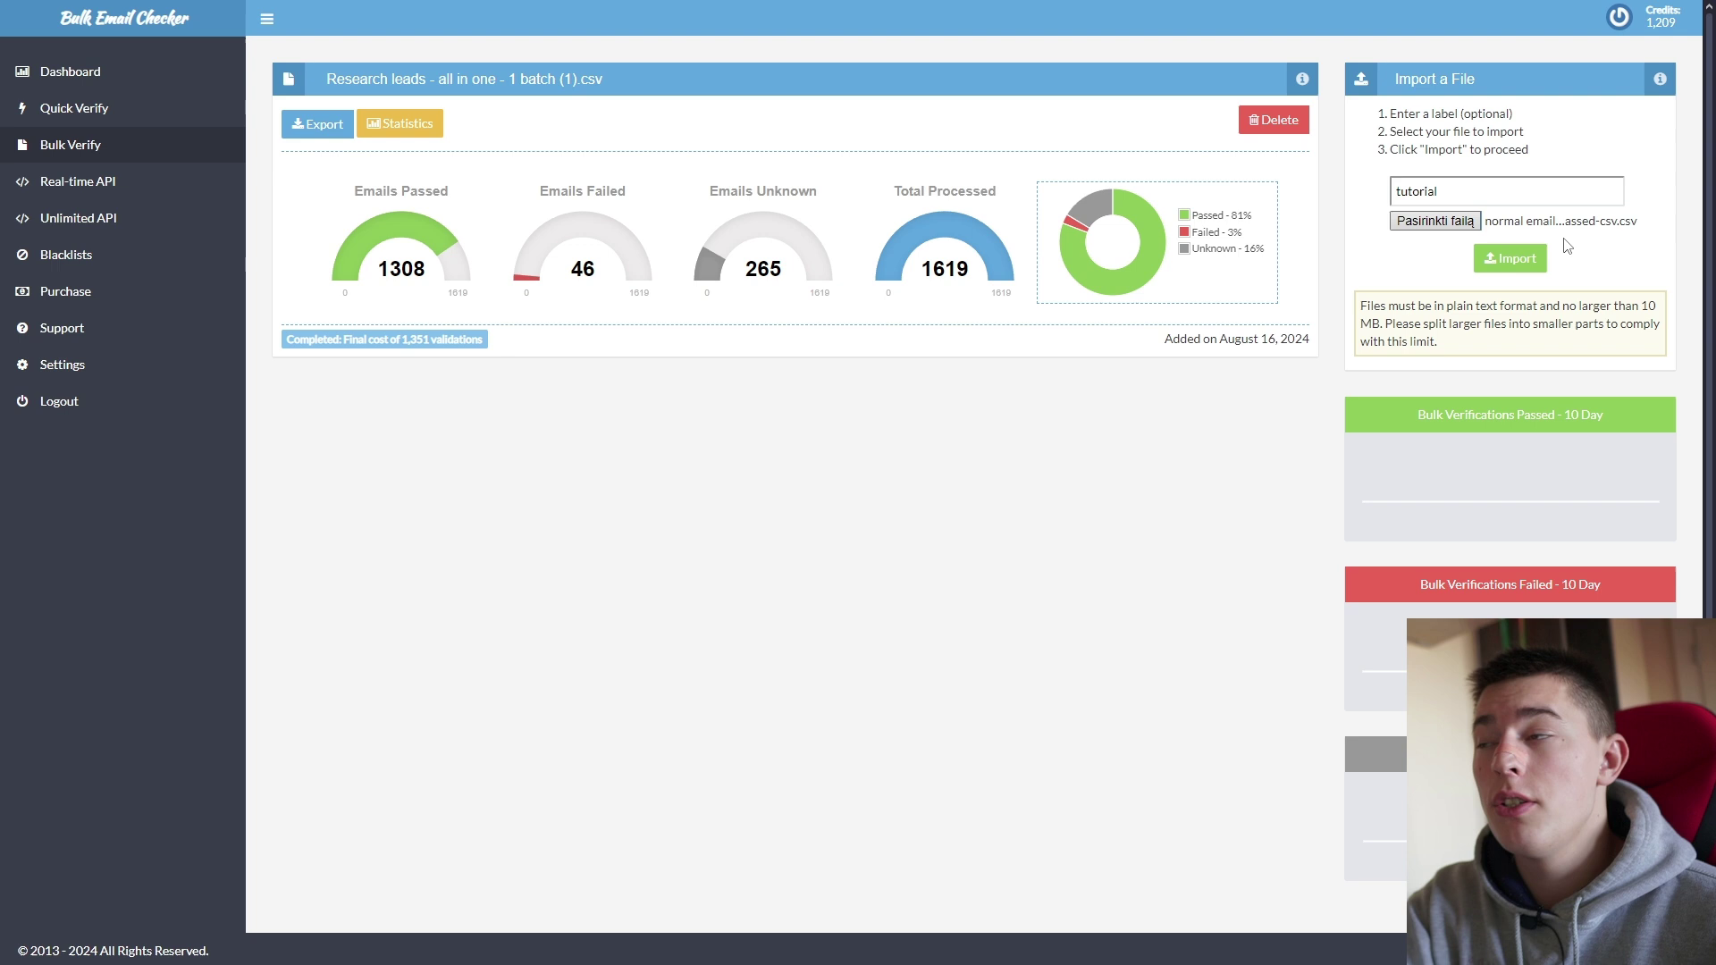
Step: Import the tutorial list and confirm EmailAddress as the column to validate
click(1510, 261)
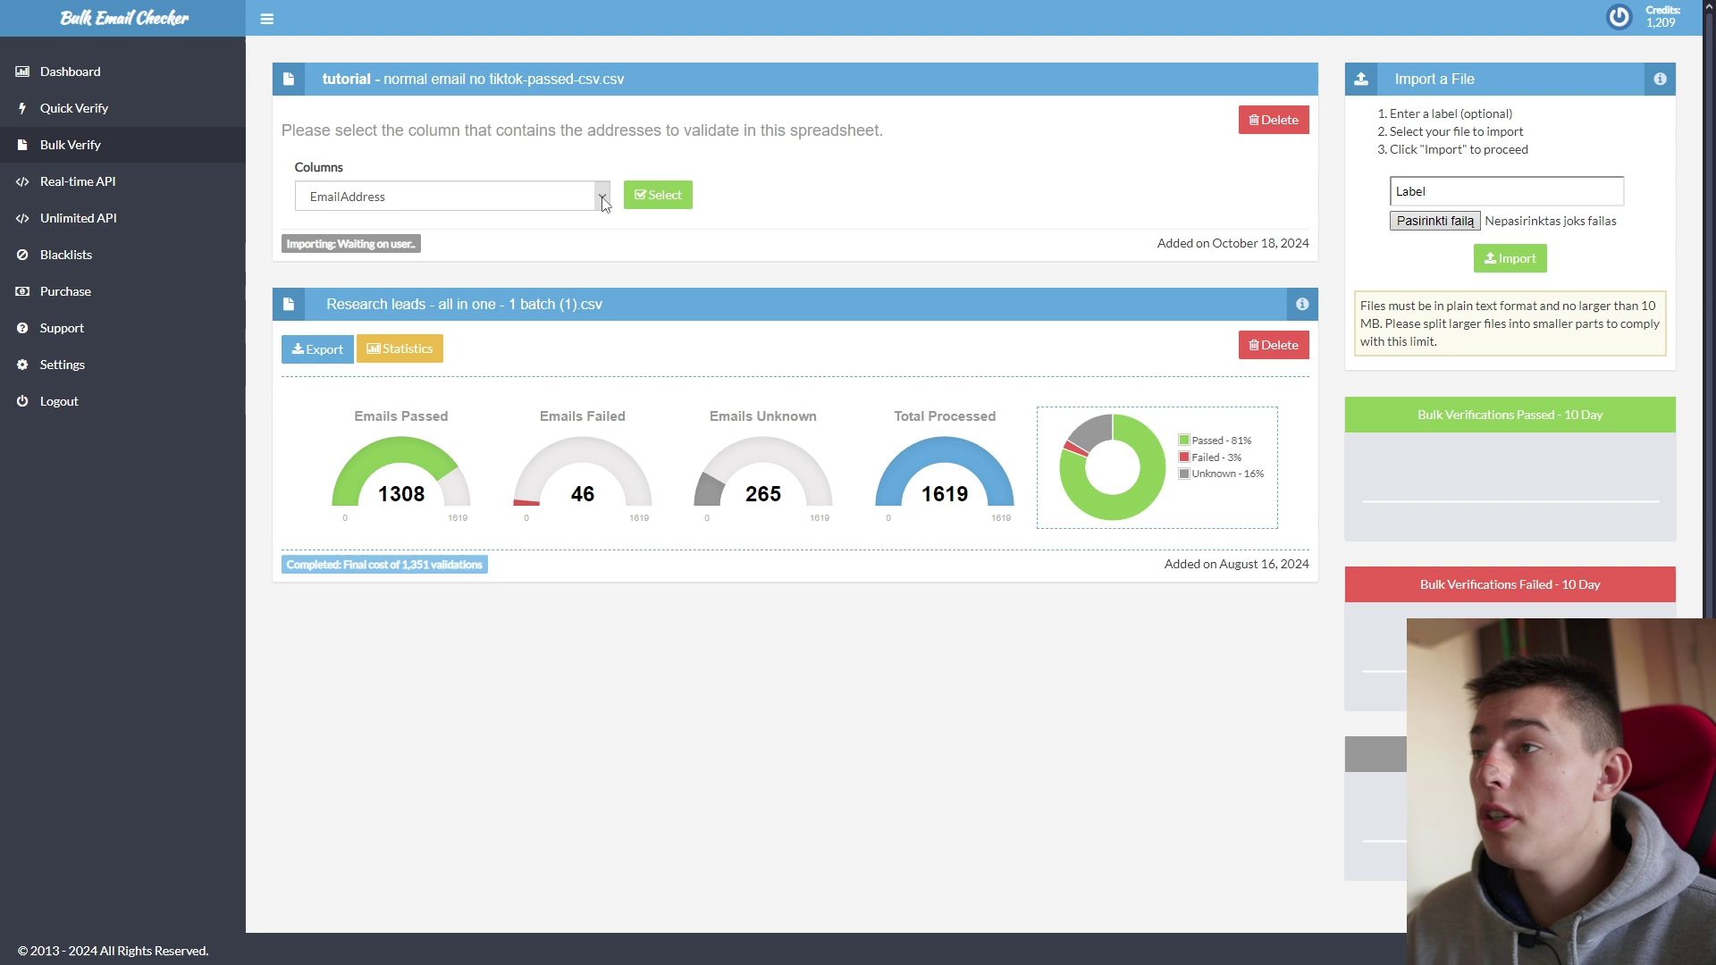
click(603, 199)
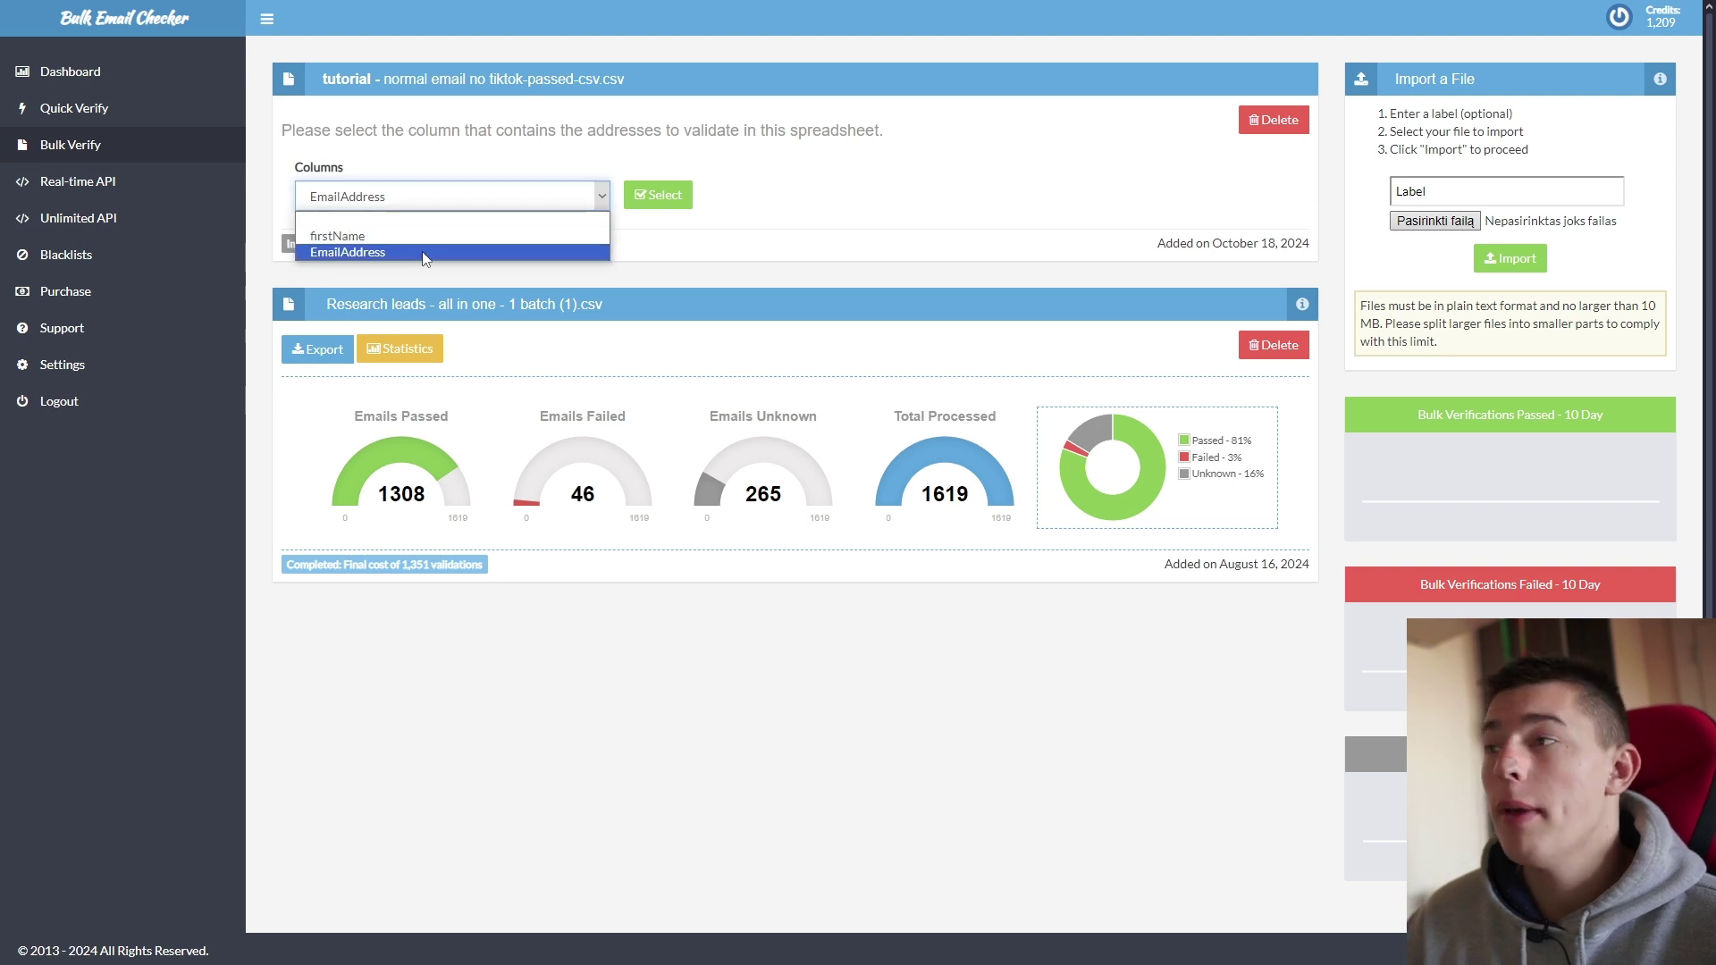
click(711, 237)
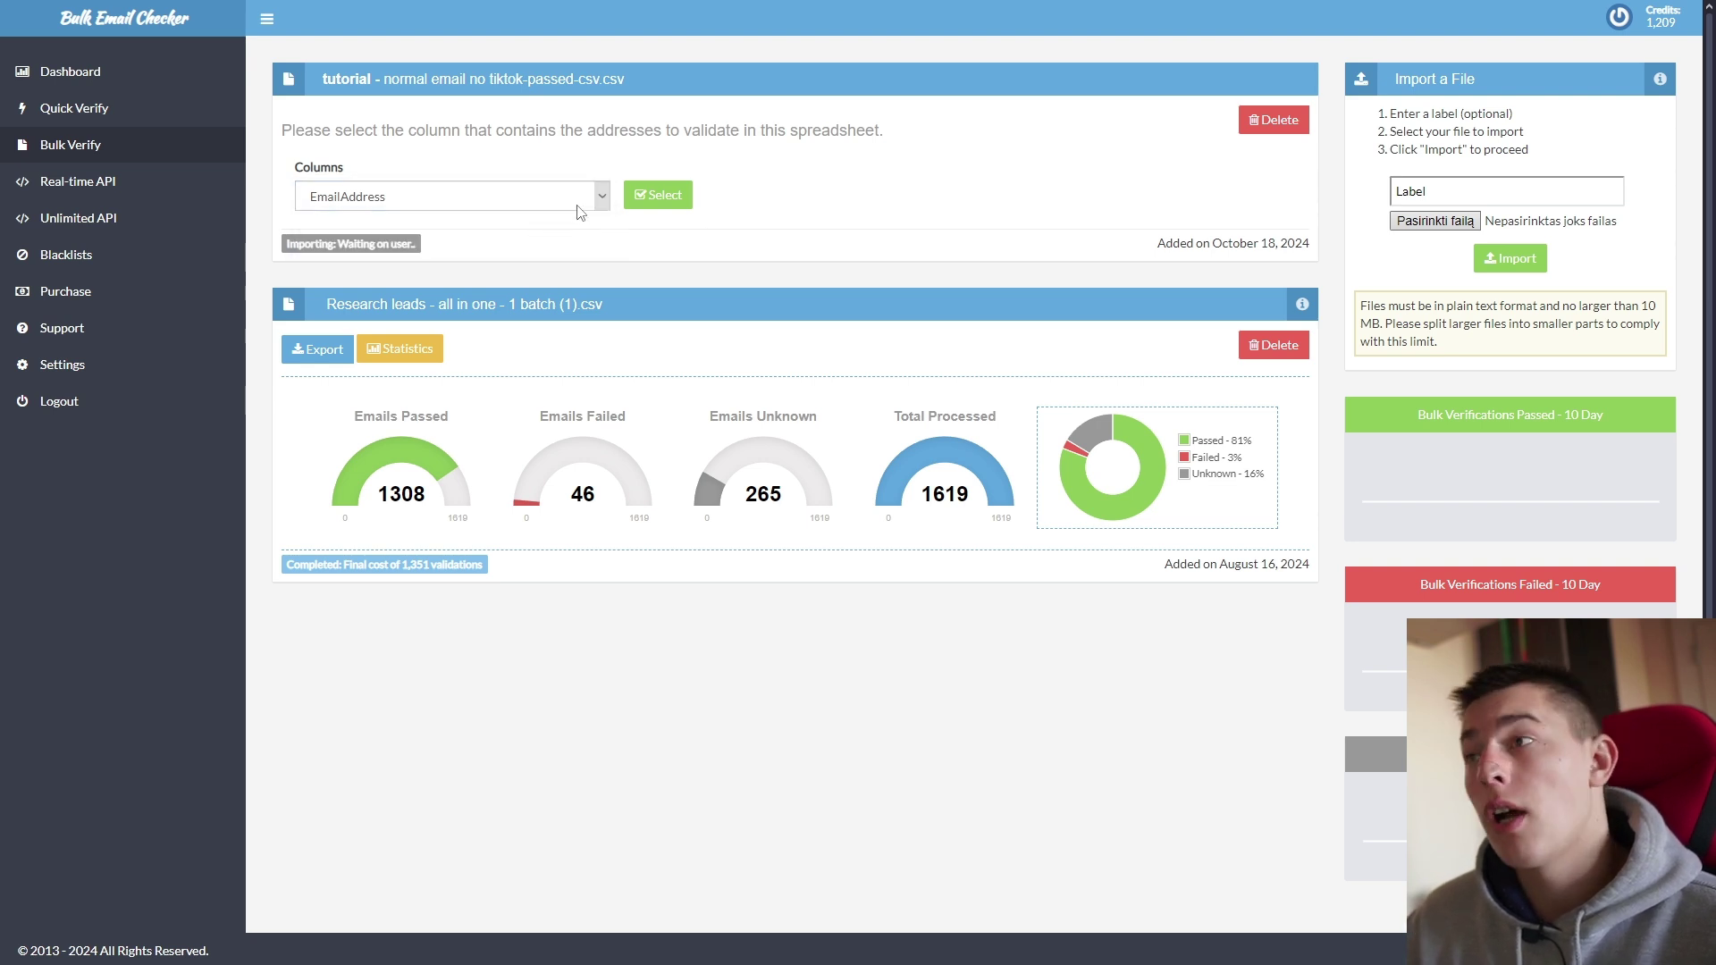
click(600, 198)
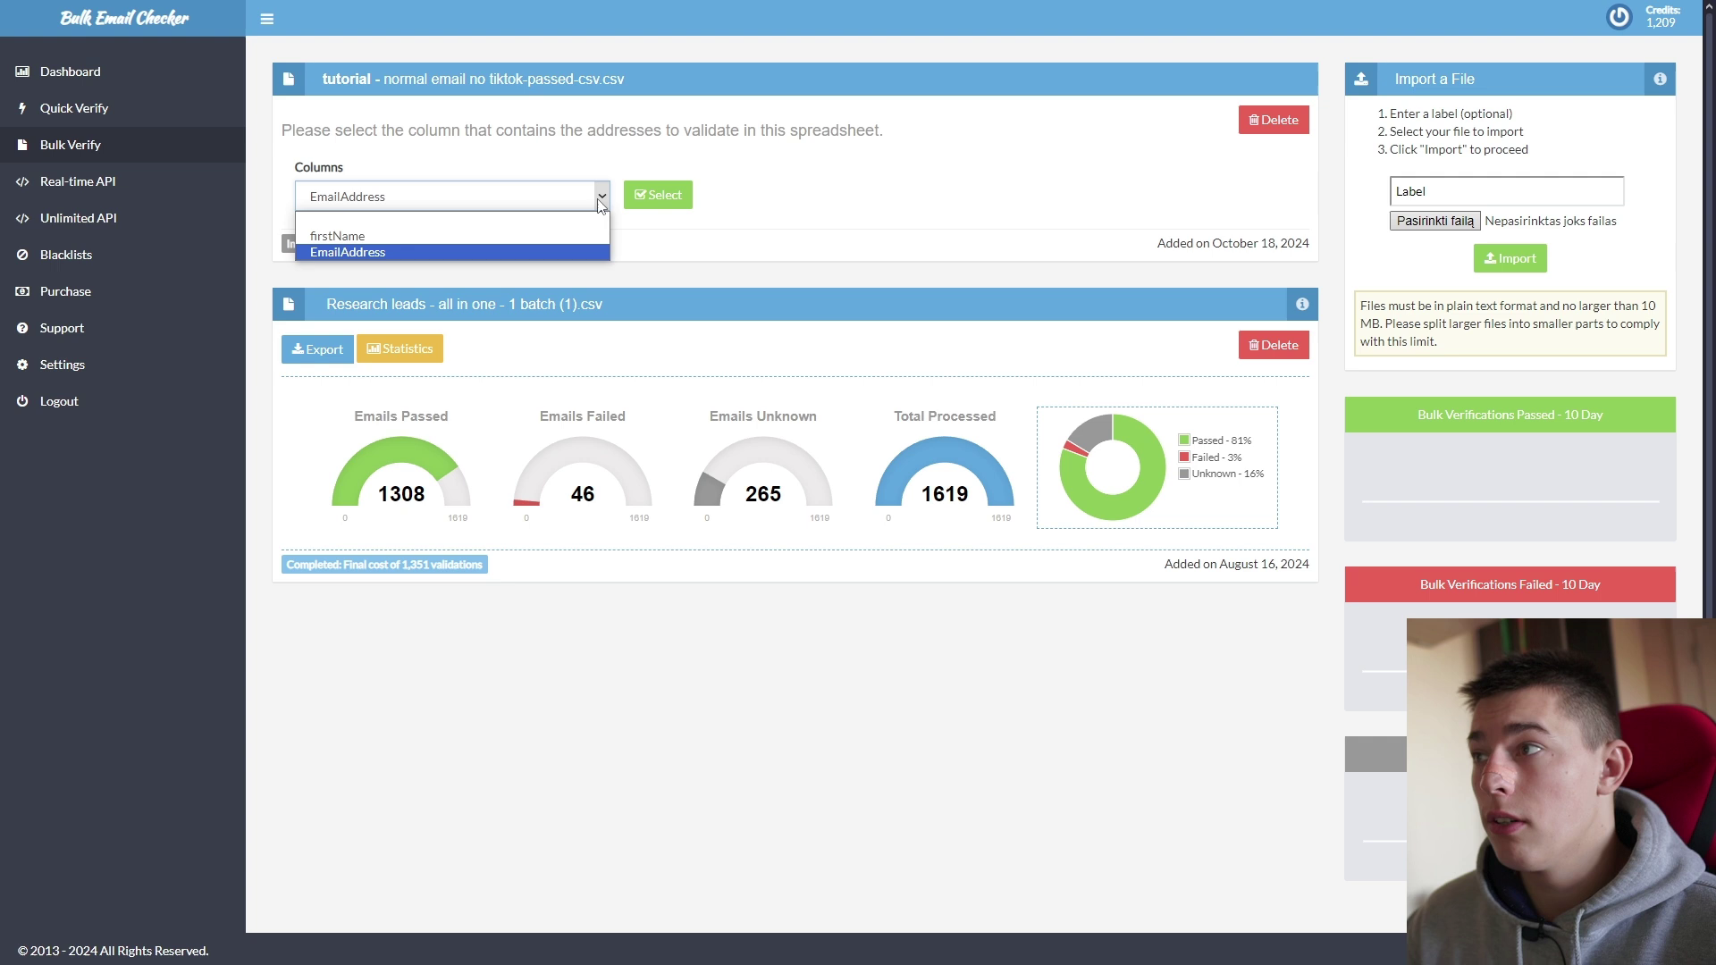
click(543, 234)
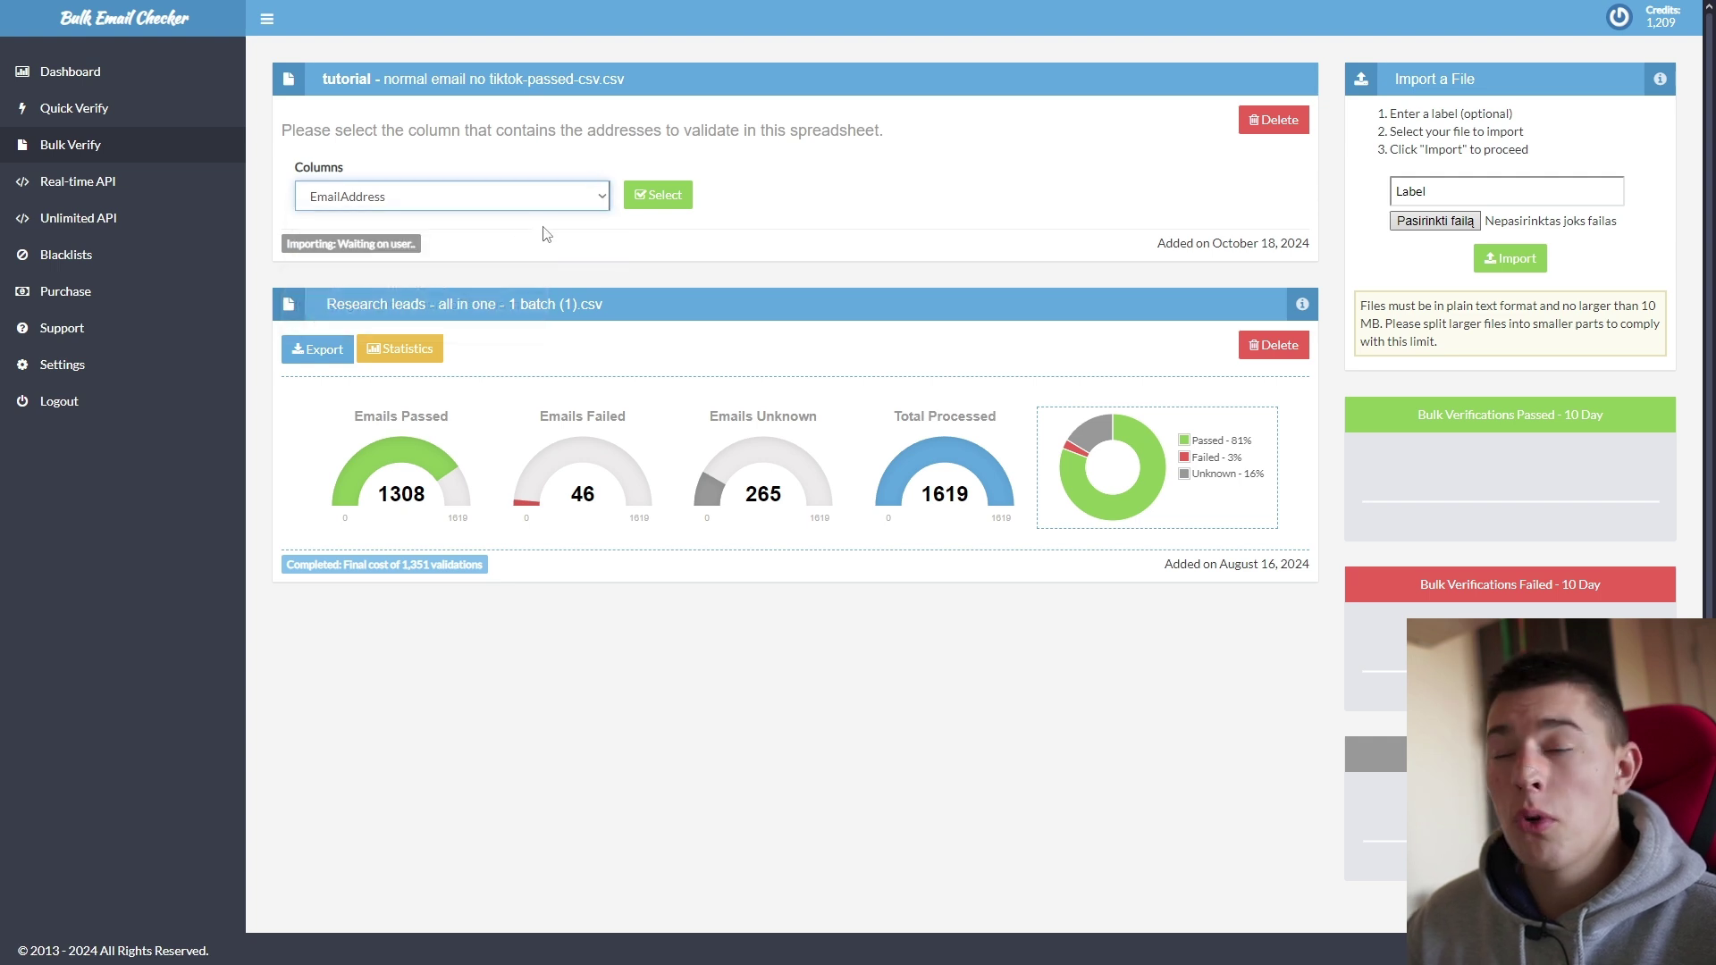
click(660, 195)
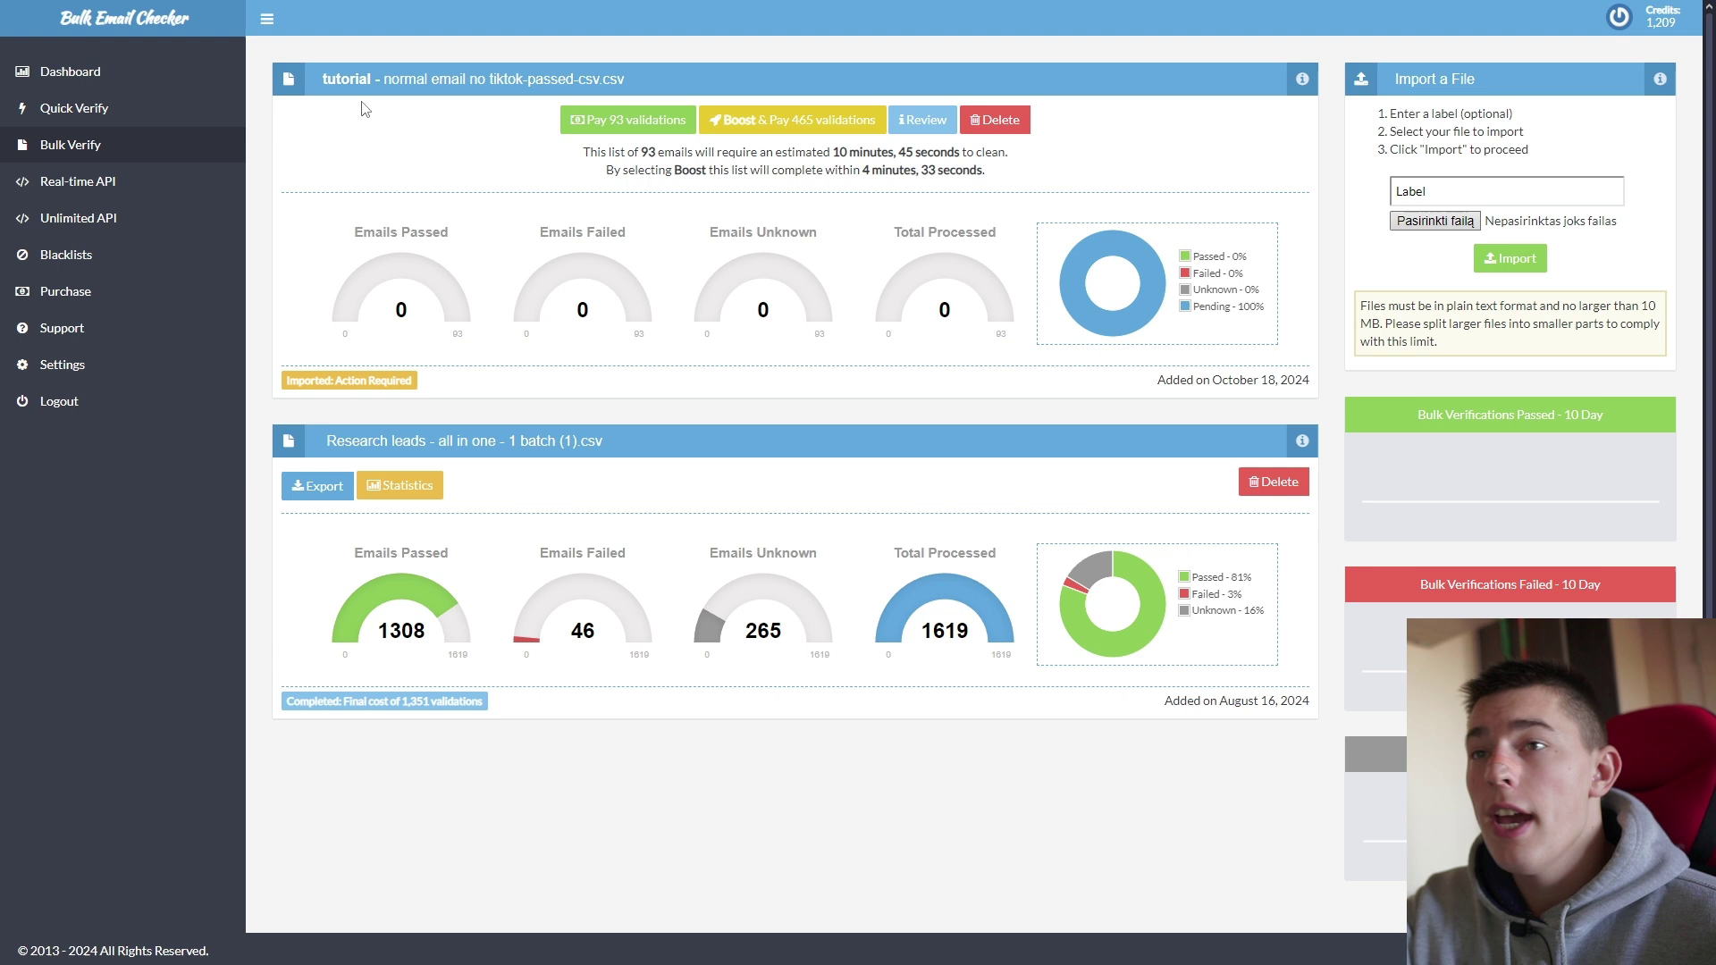
Step: Review the tutorial list's 93-email cleaning estimate, then pay 93 validations to start processing
click(1507, 192)
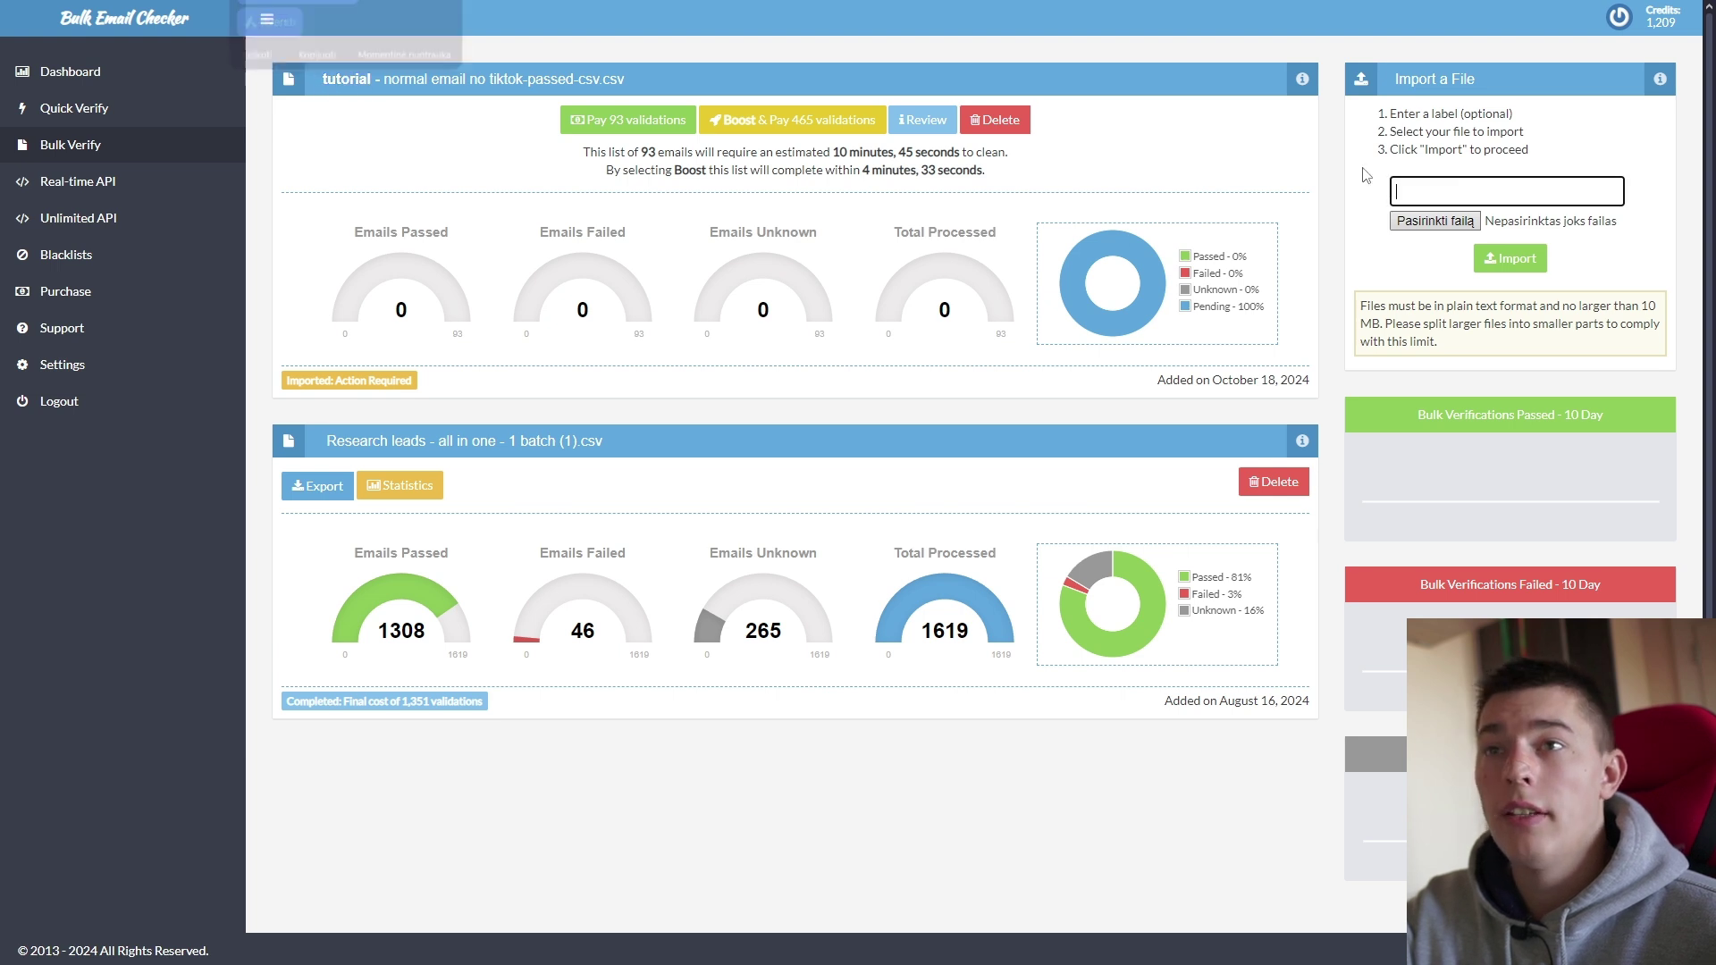
drag(609, 78, 466, 144)
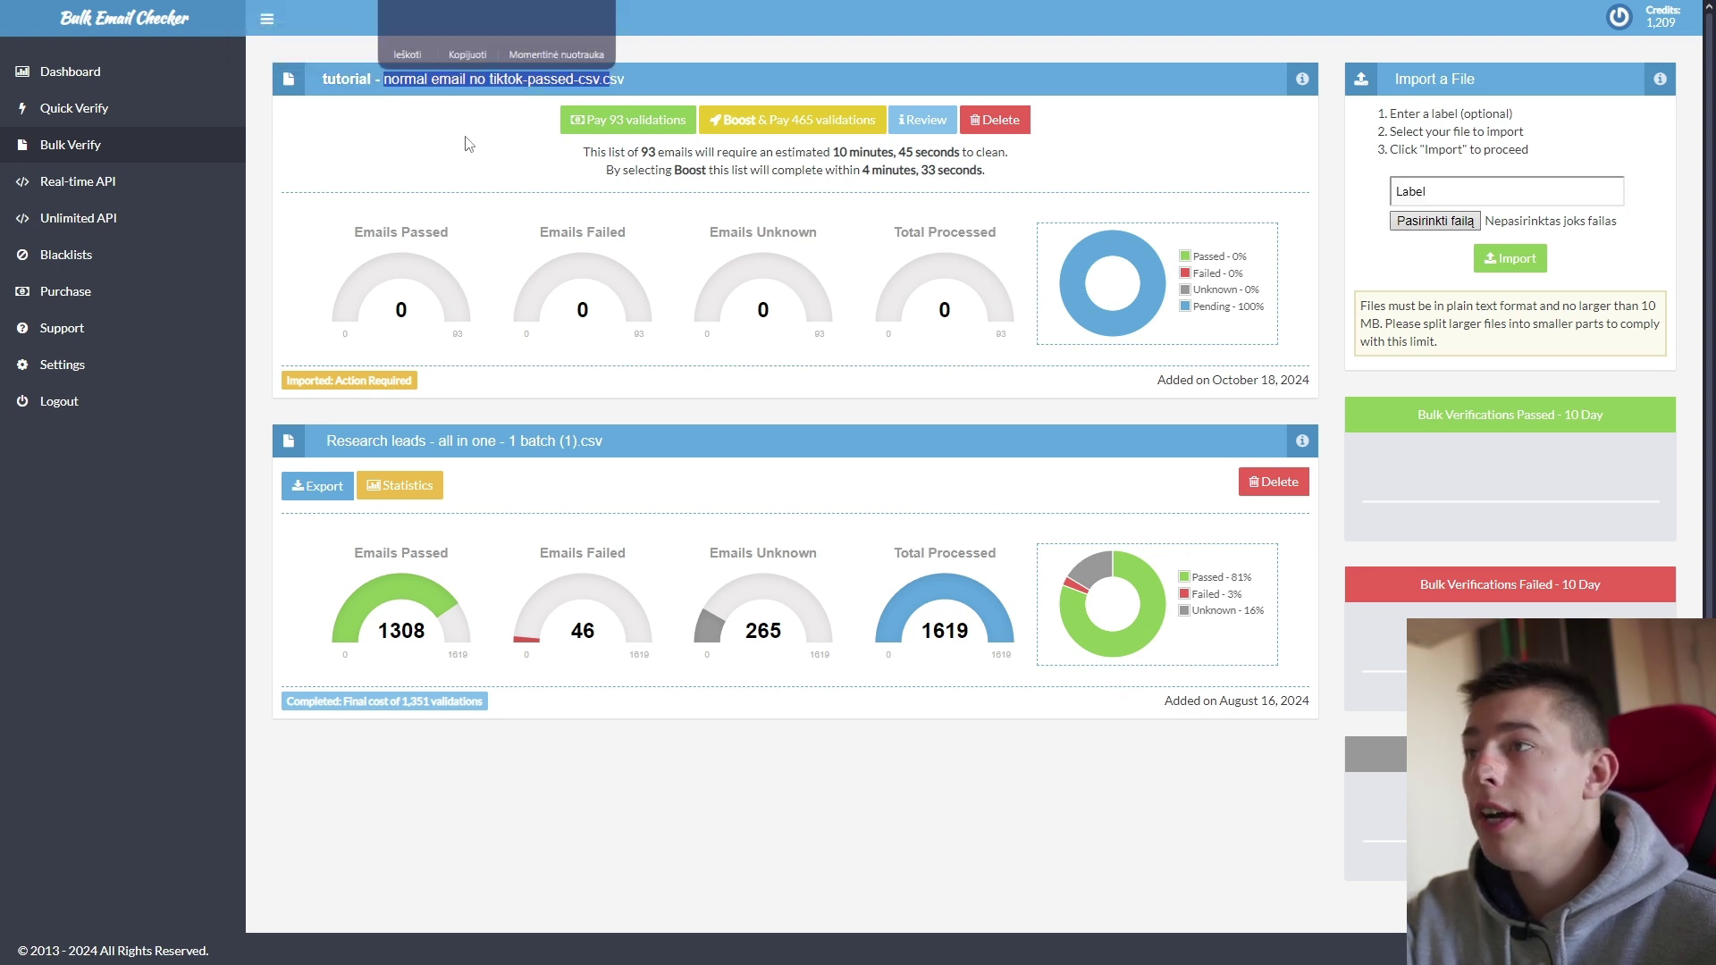
click(466, 144)
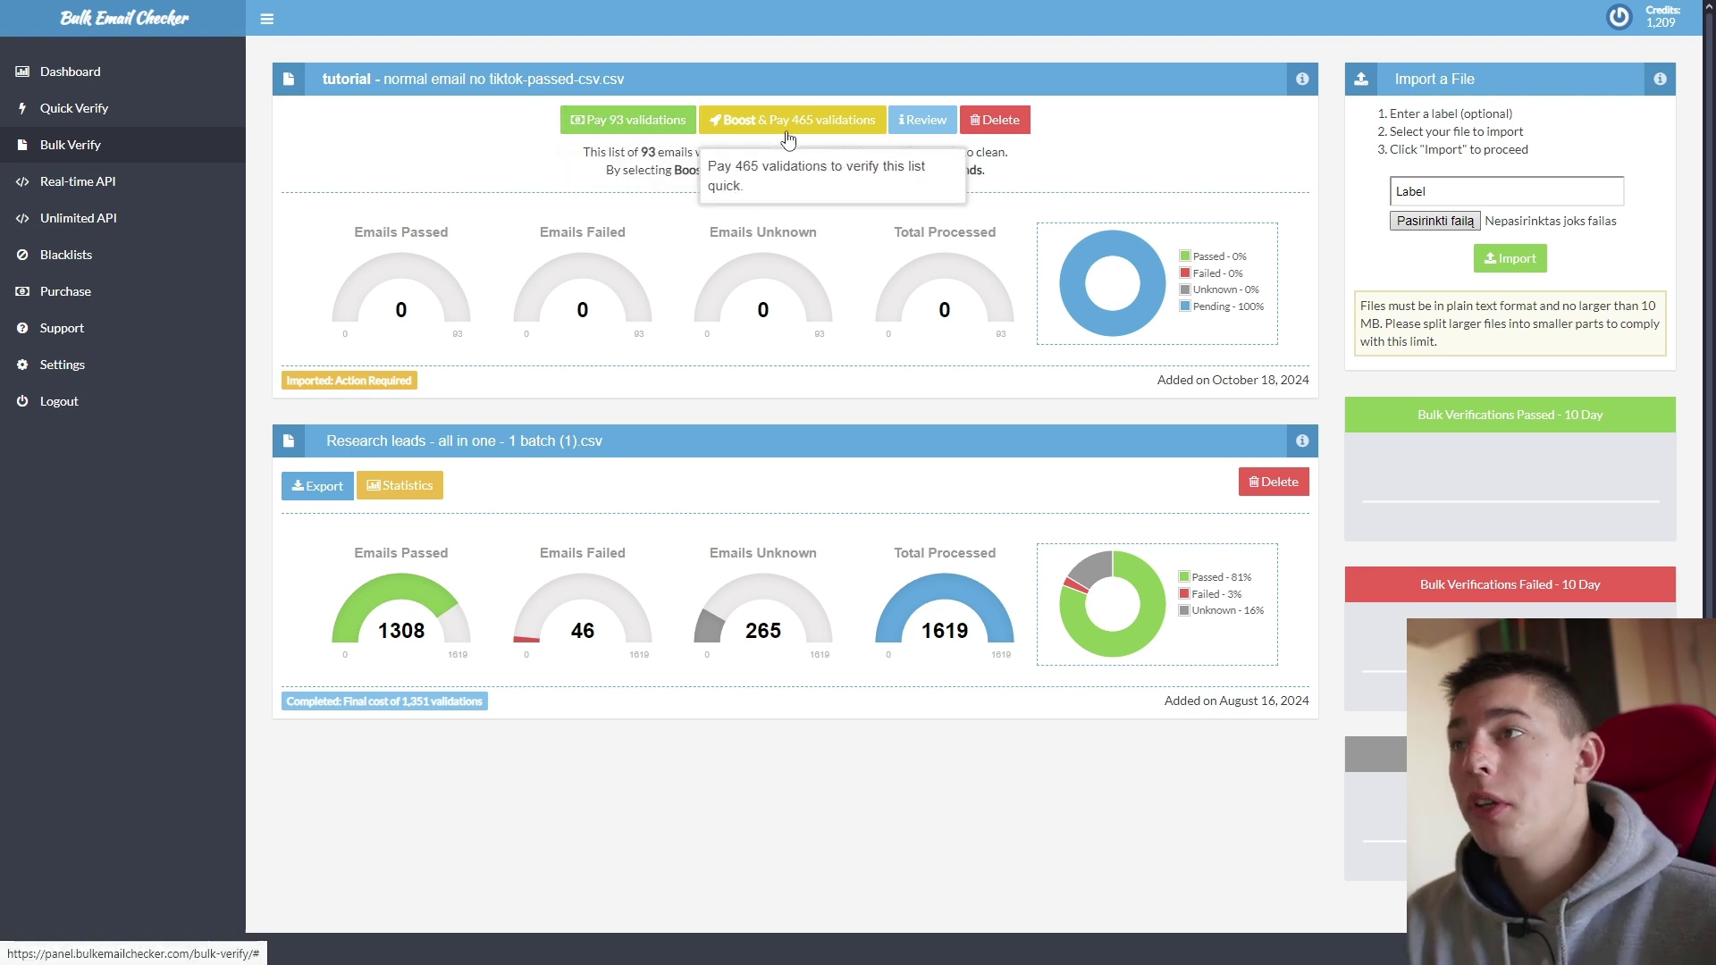
drag(837, 152, 959, 152)
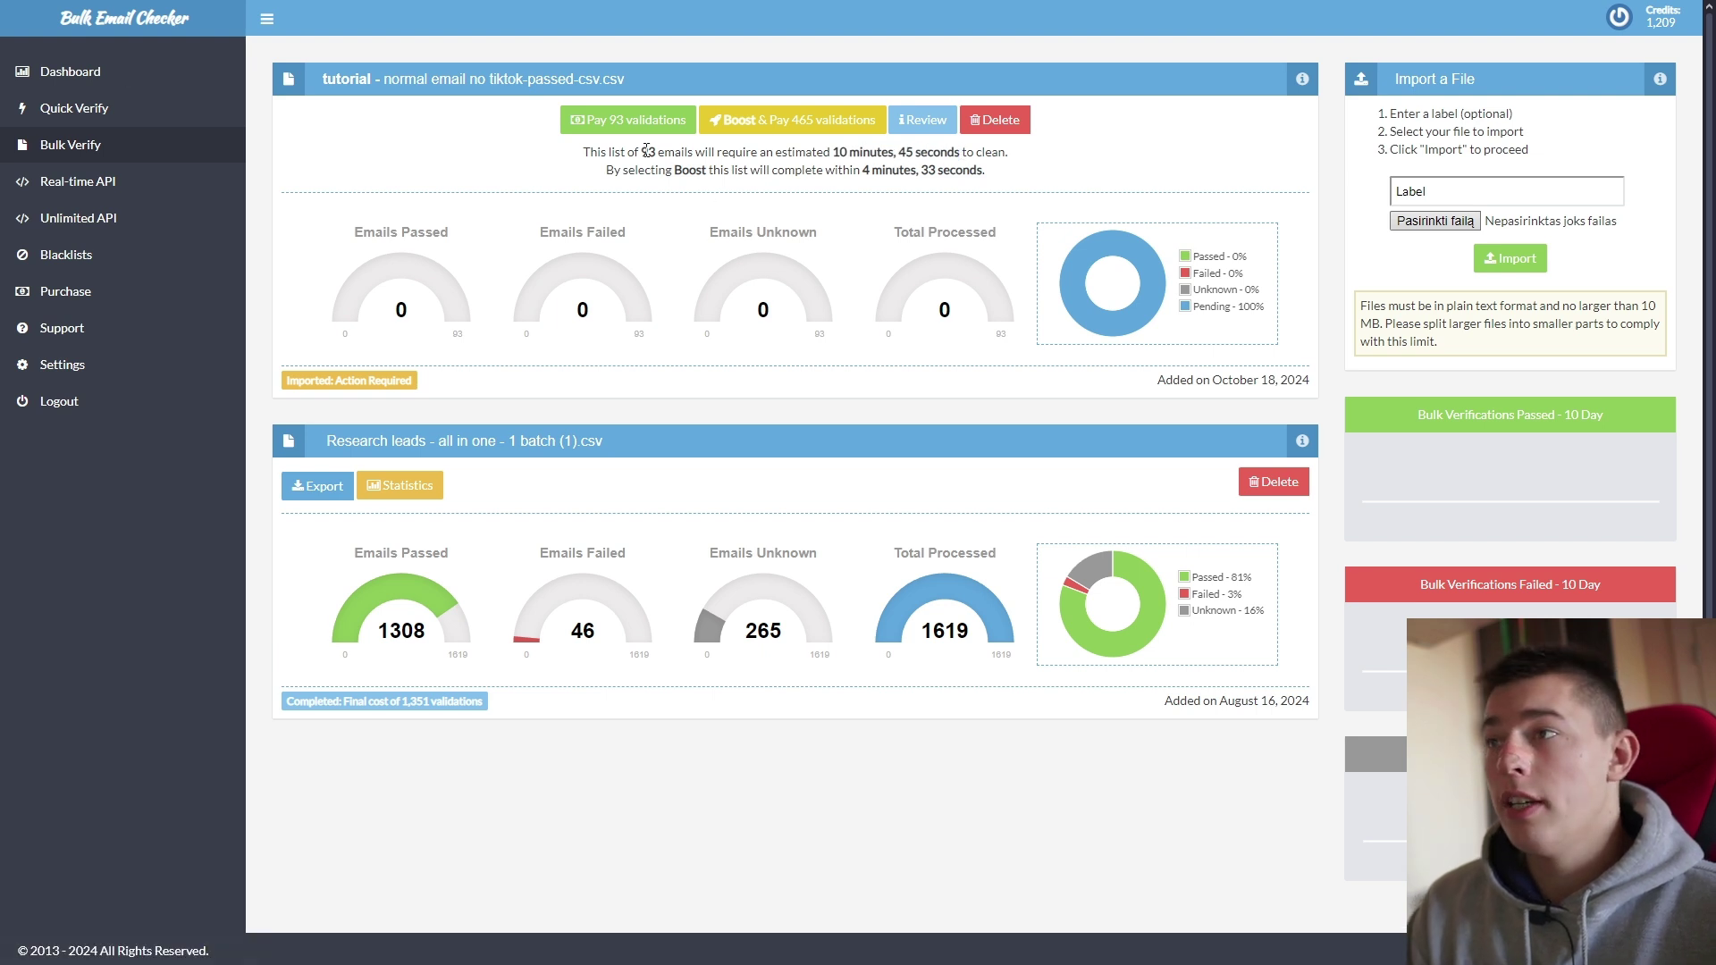
drag(643, 152, 1056, 162)
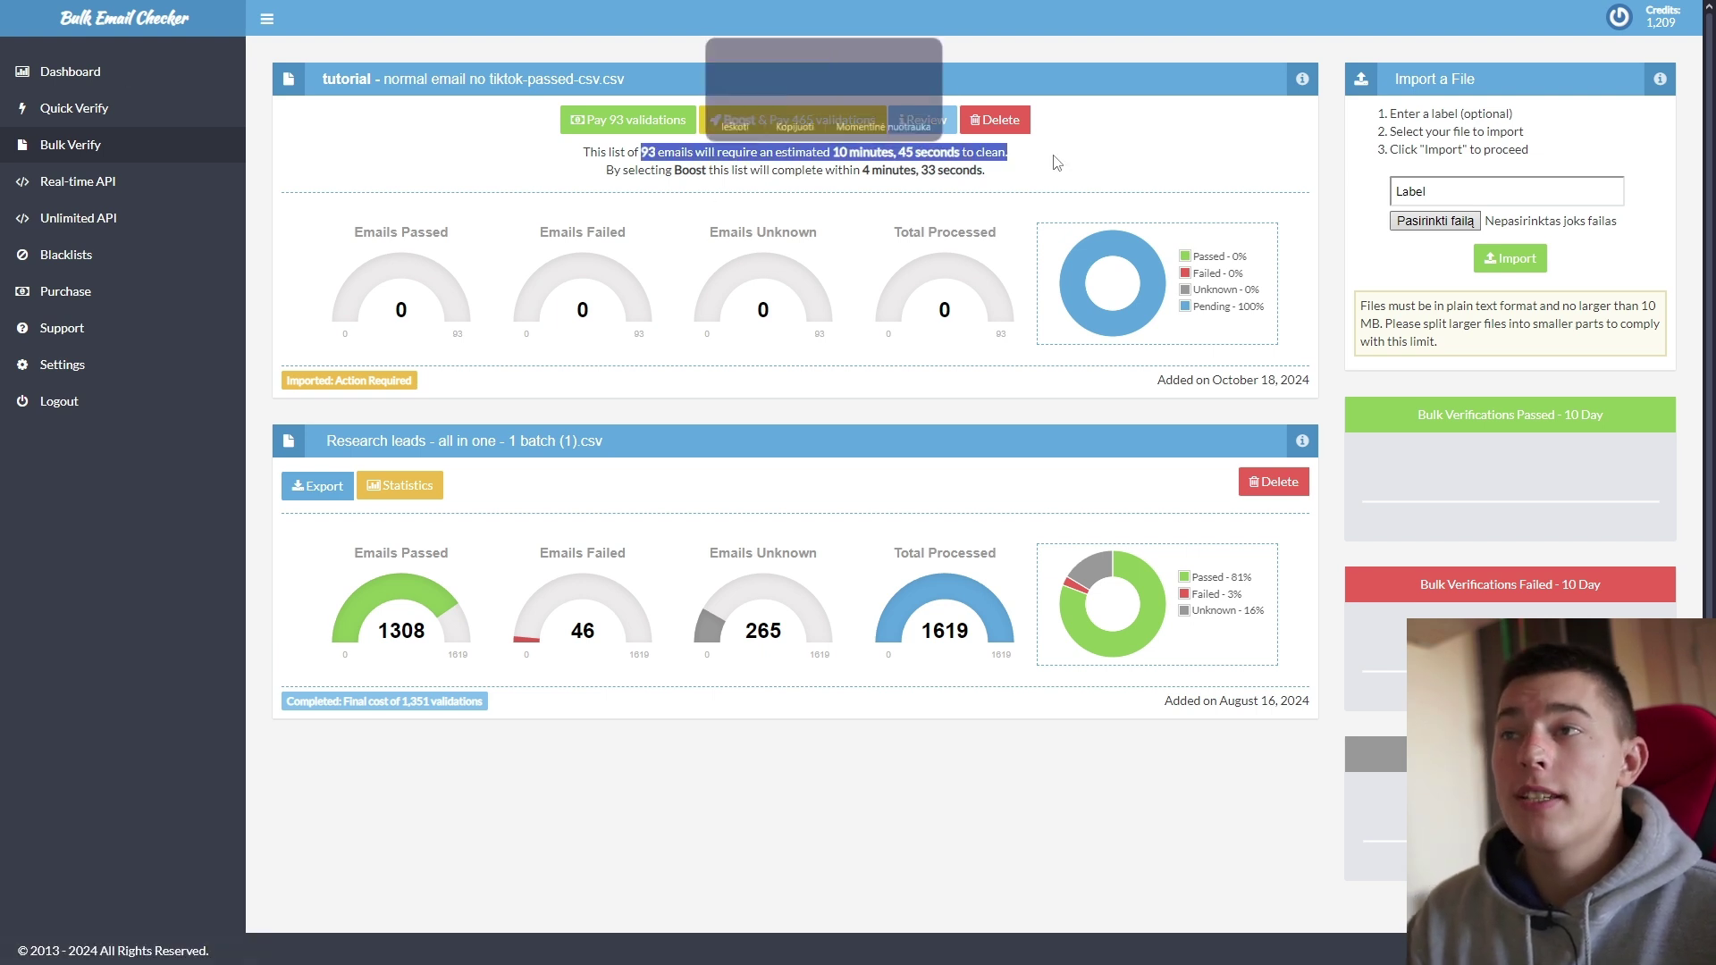
click(1057, 162)
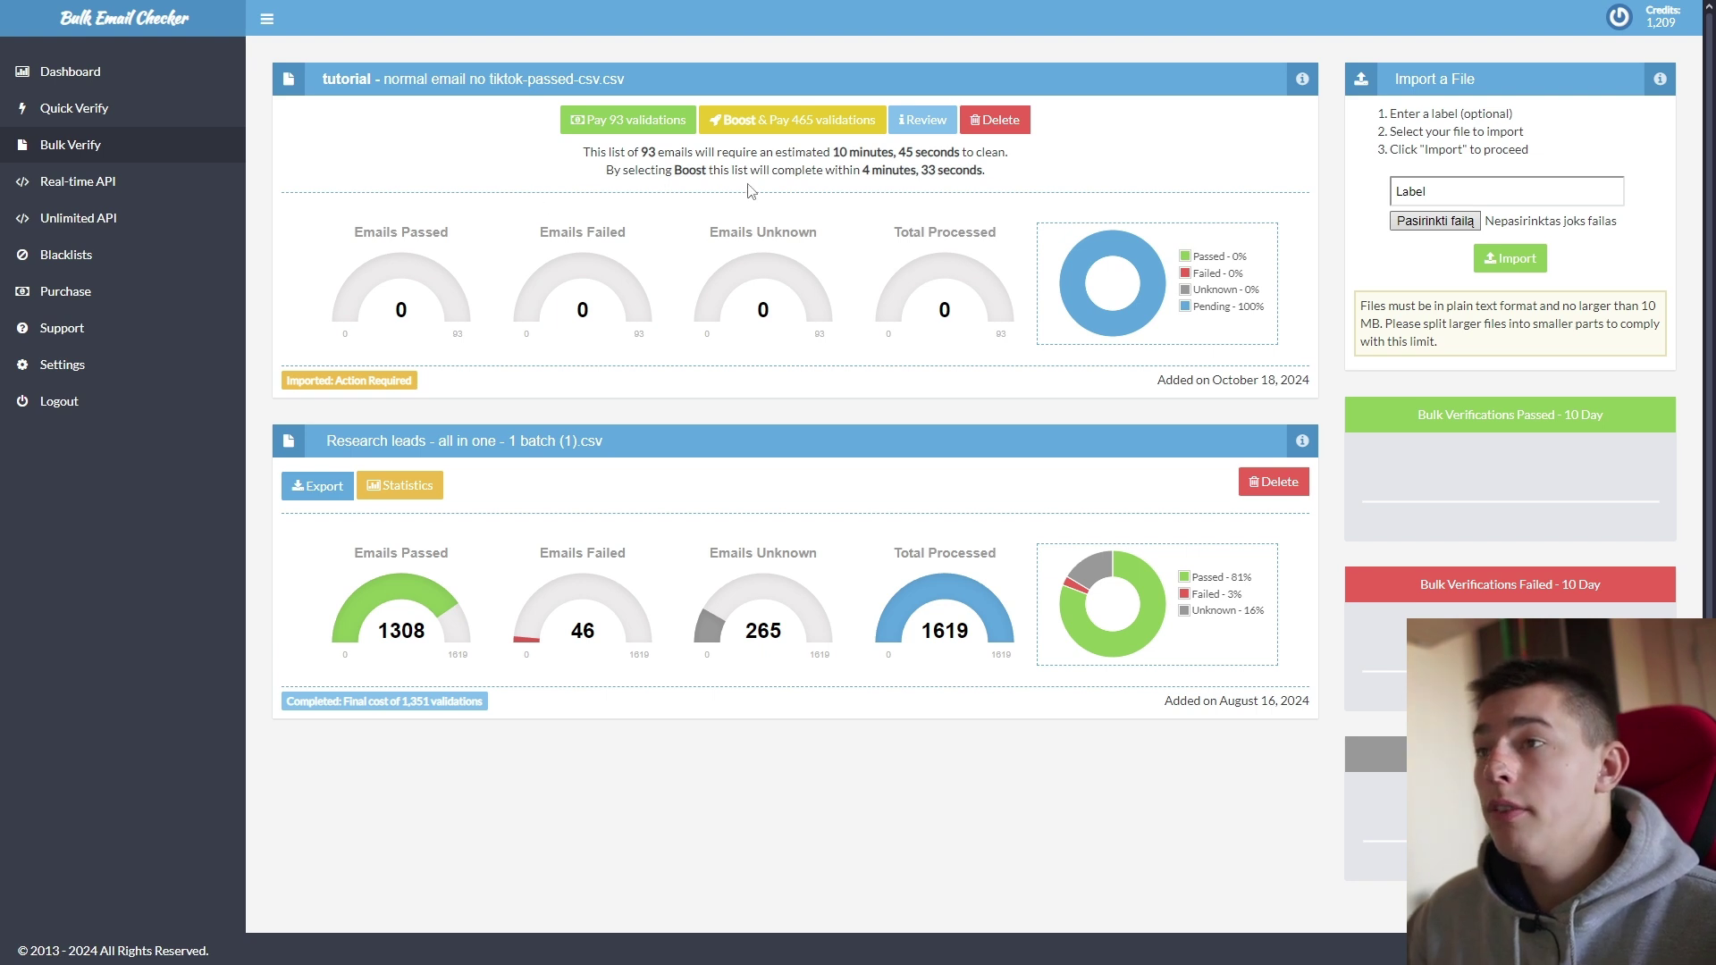
click(616, 132)
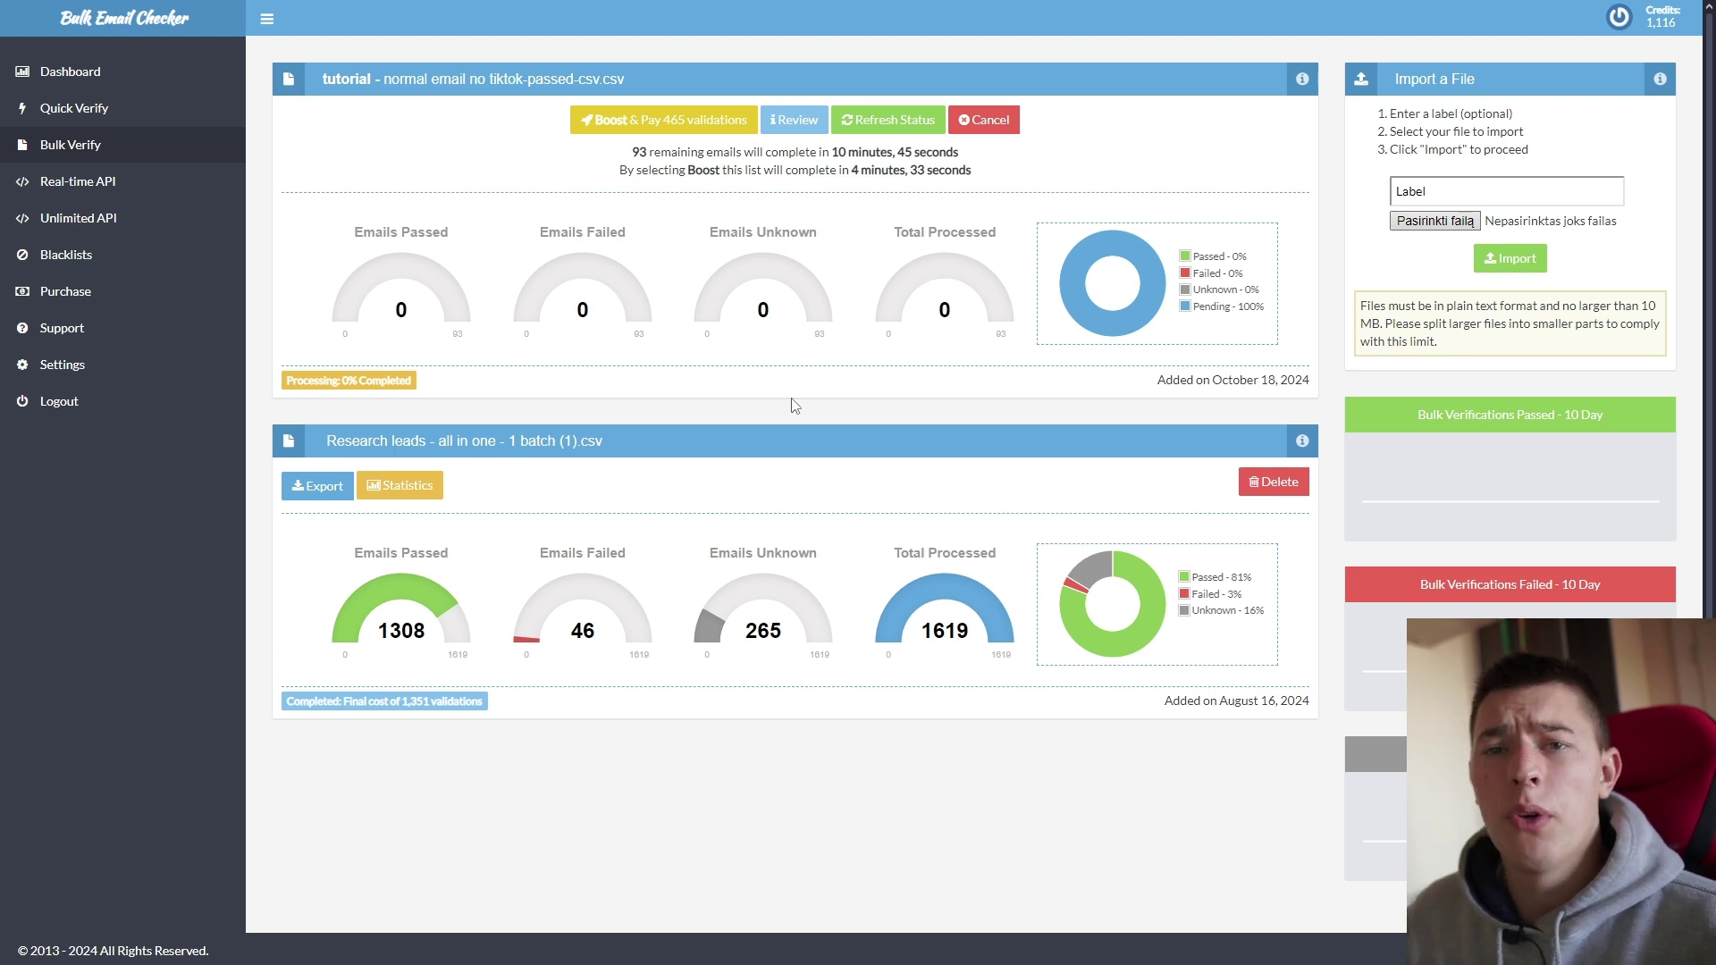
scroll(525, 554, down, 1)
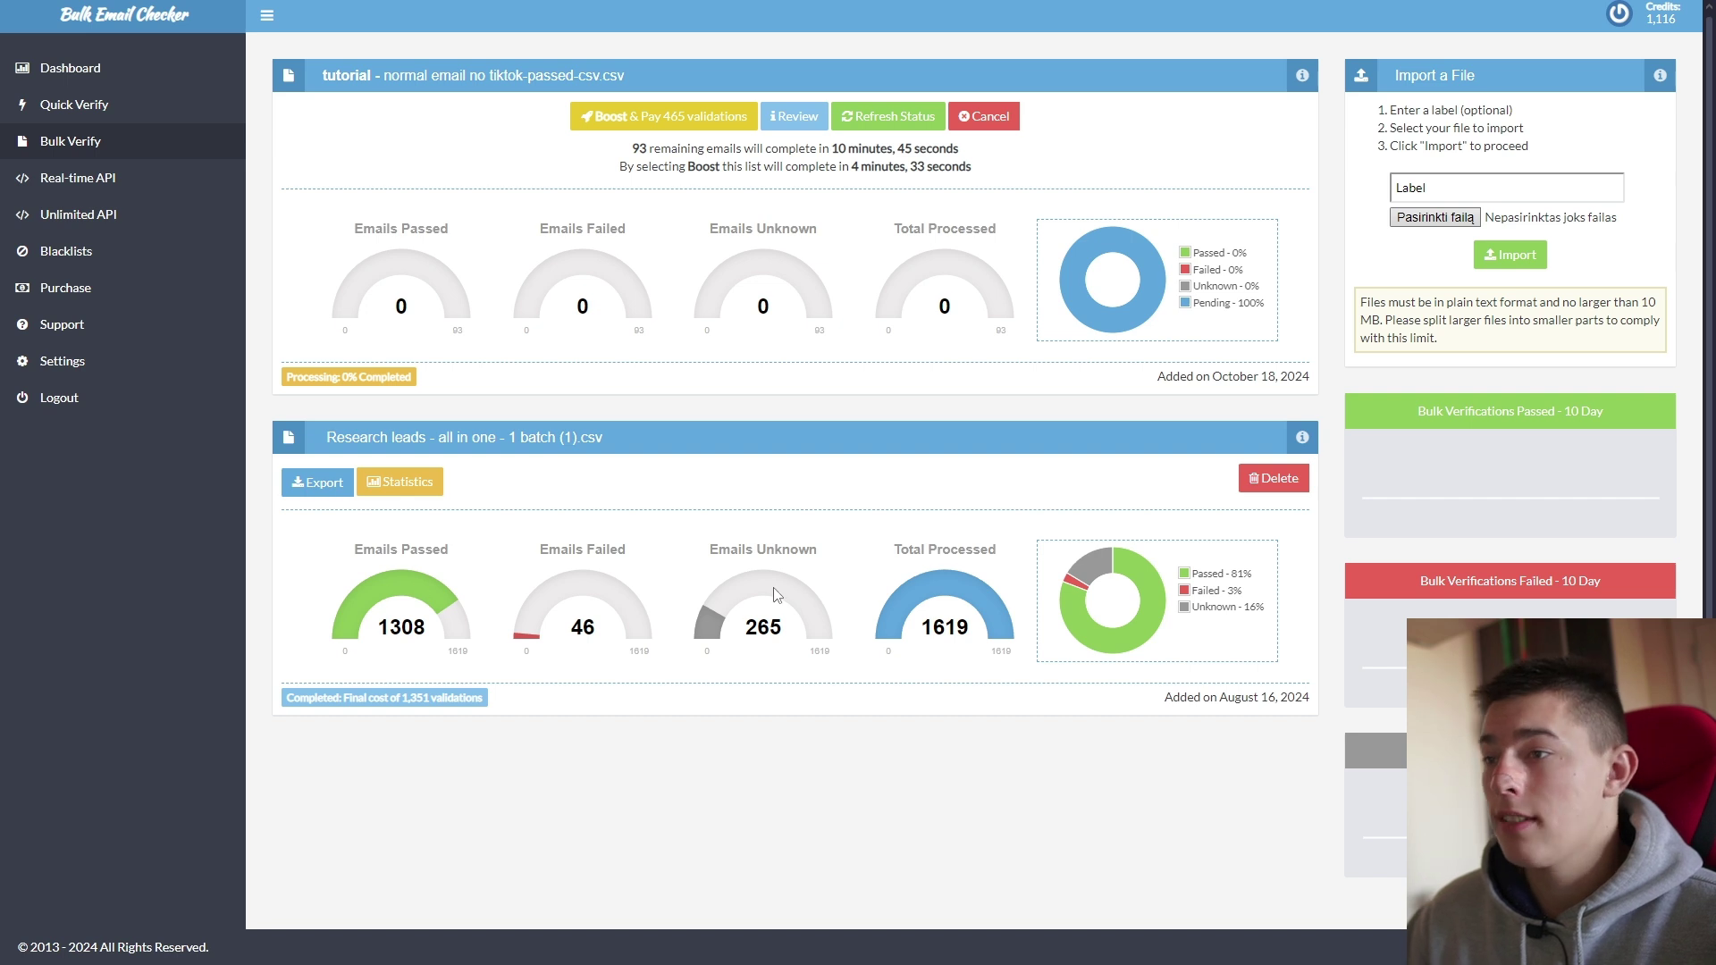
mouse_move(420, 698)
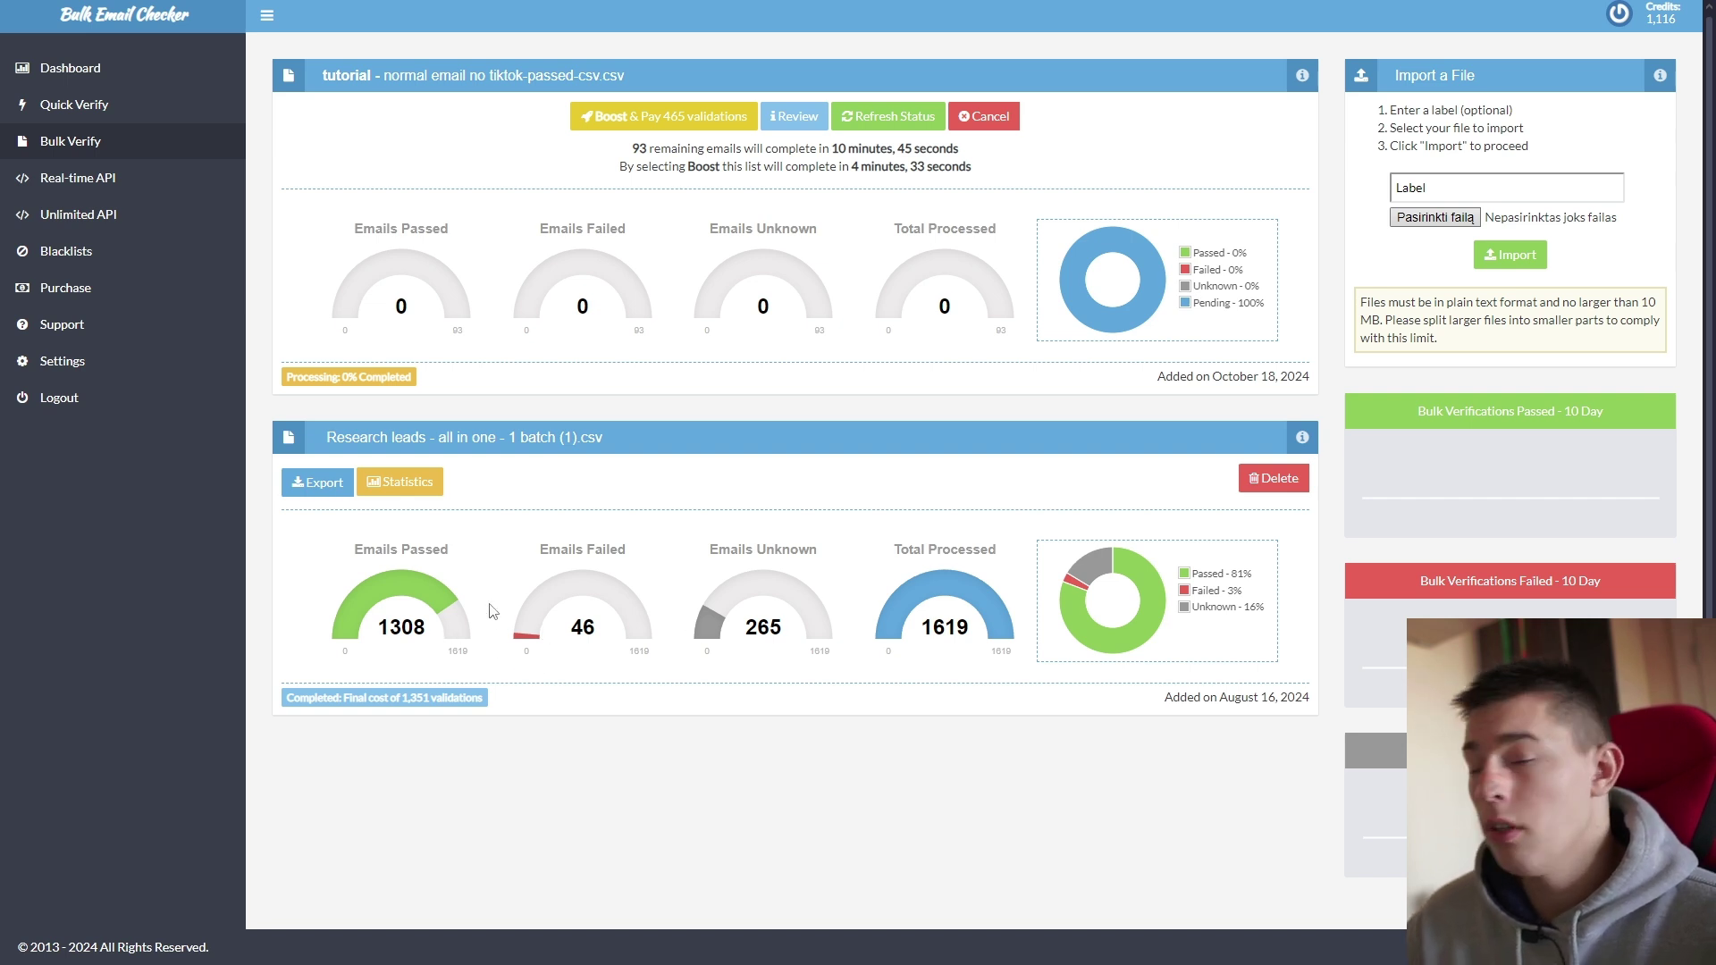
Step: Export All Emails from Research leads and open the downloaded CSV in Excel
click(318, 482)
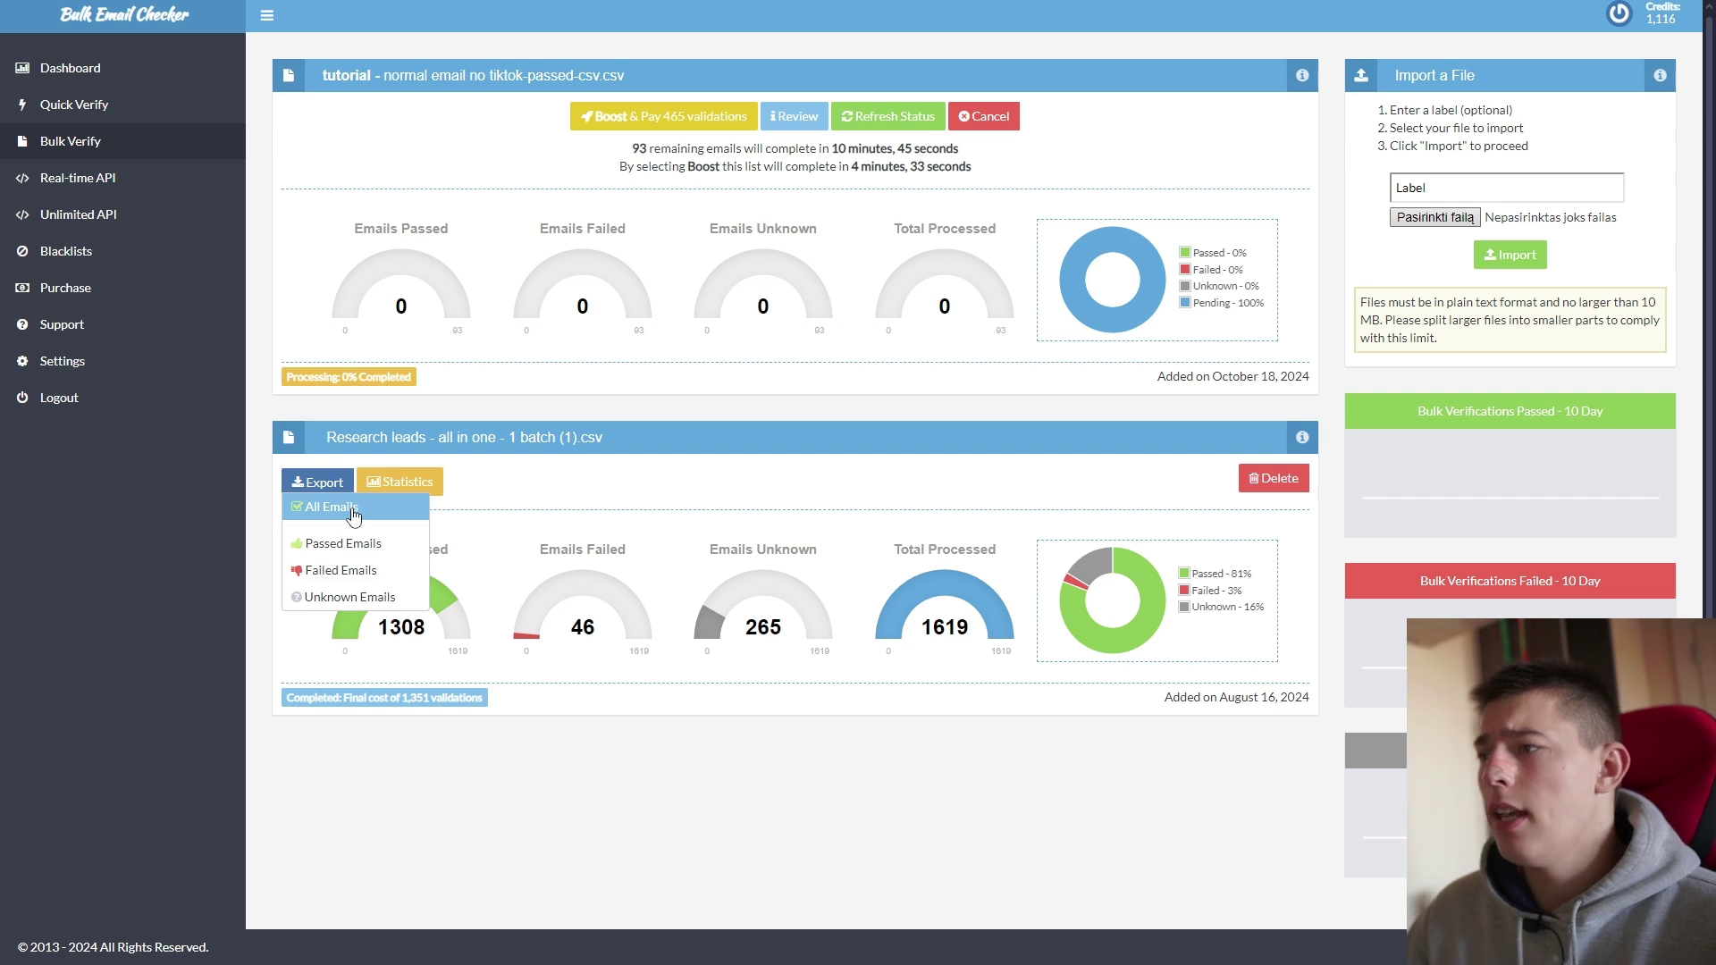
click(353, 509)
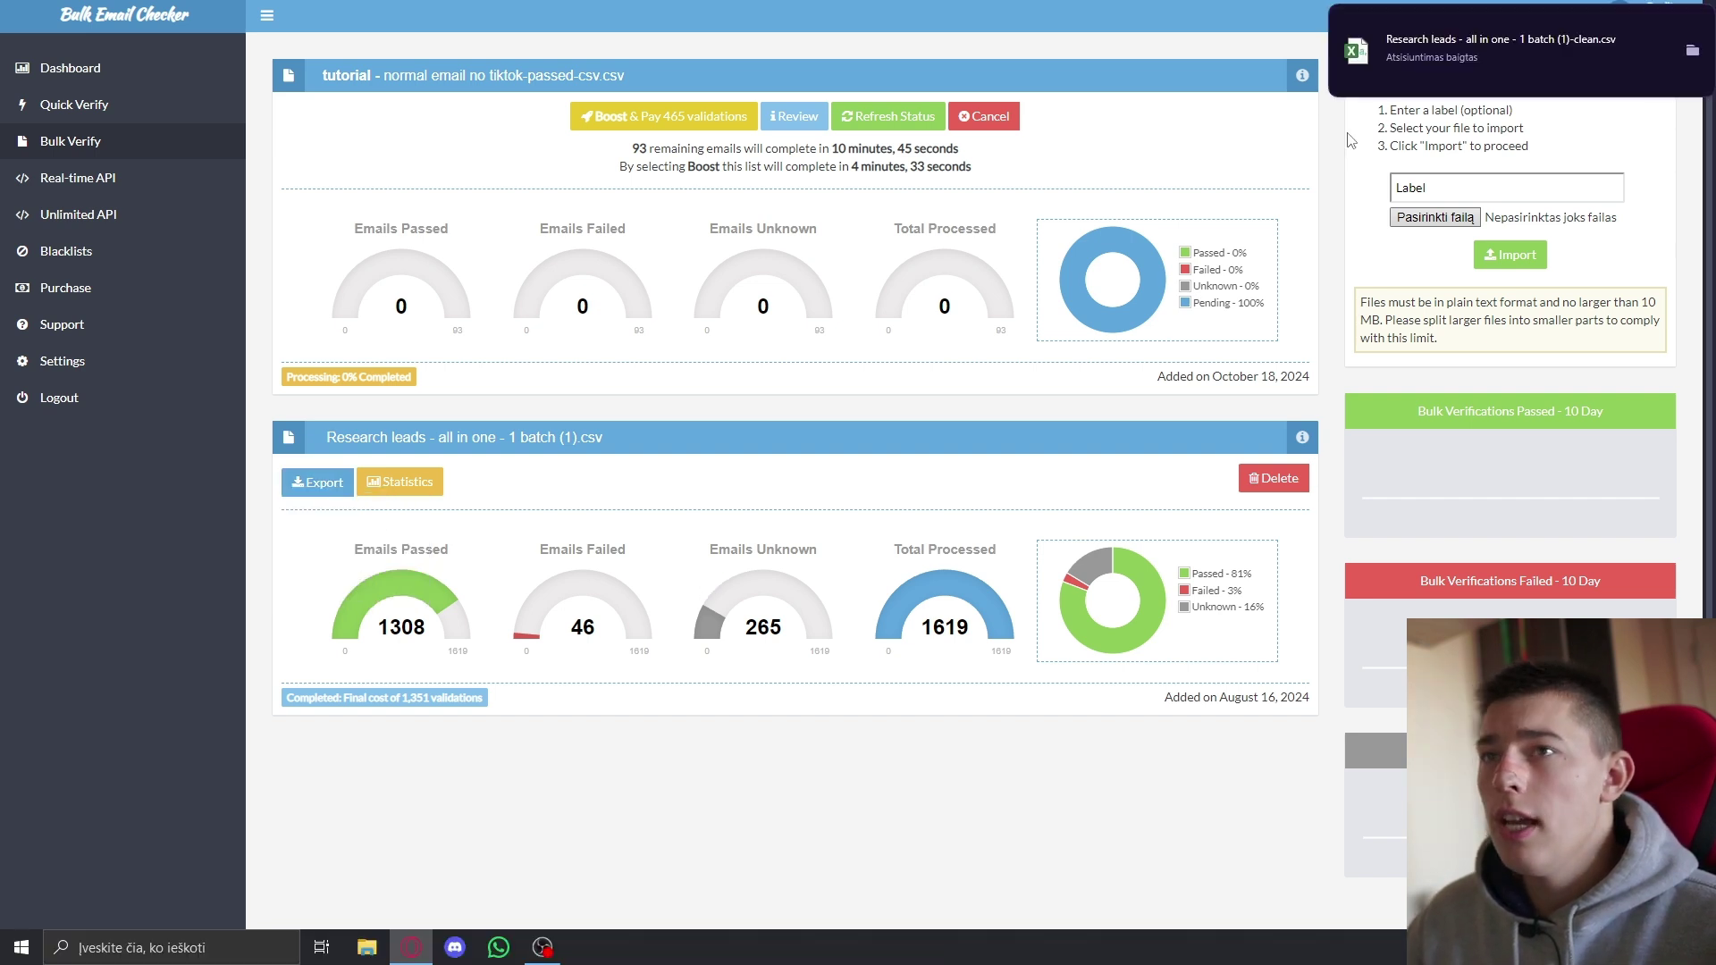
click(1472, 49)
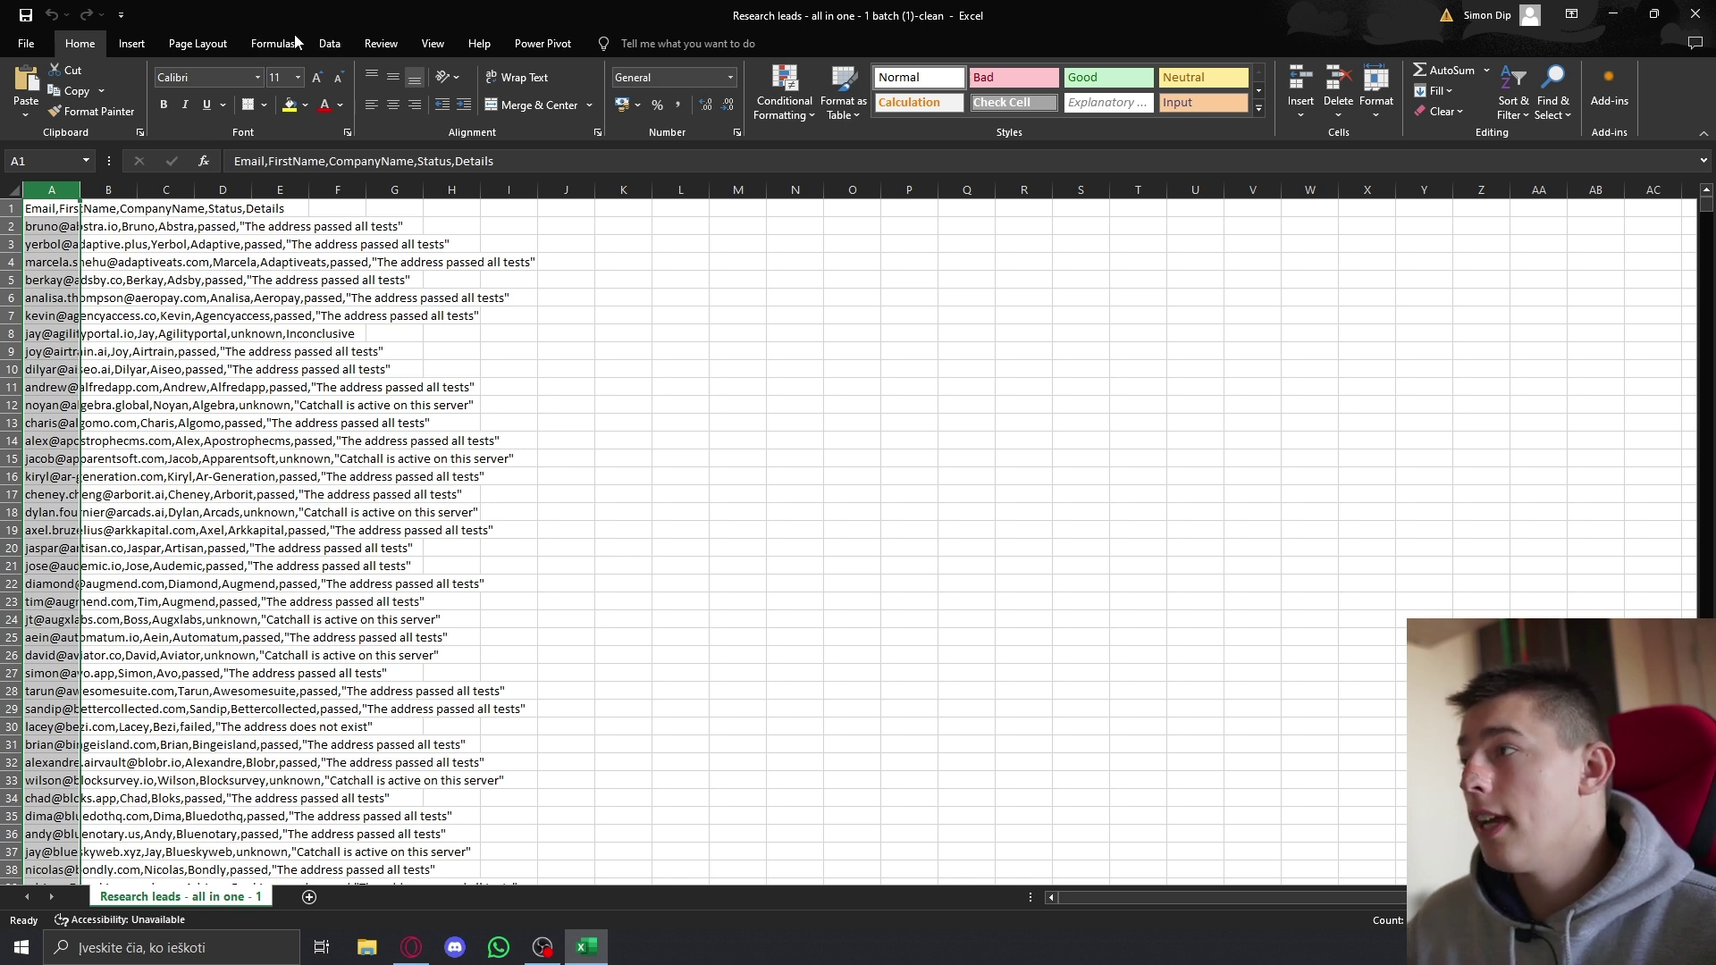
Step: Split the exported data into columns A–E using comma-delimited Text to Columns
click(329, 45)
click(961, 94)
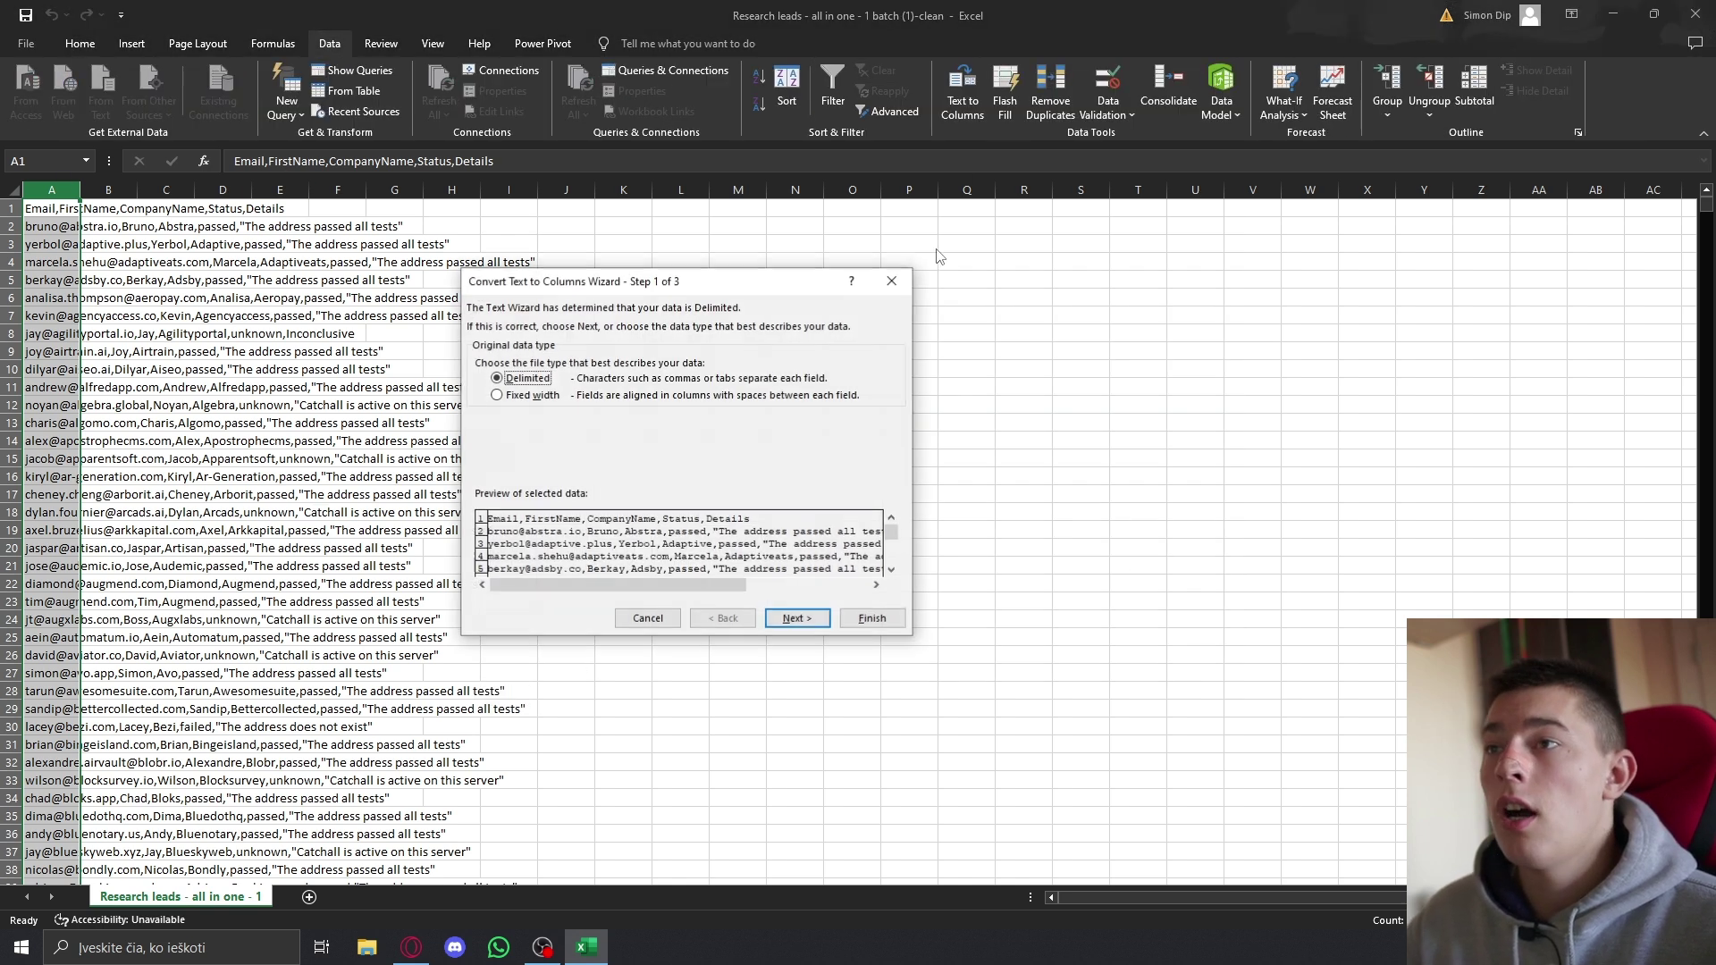
click(790, 619)
click(493, 399)
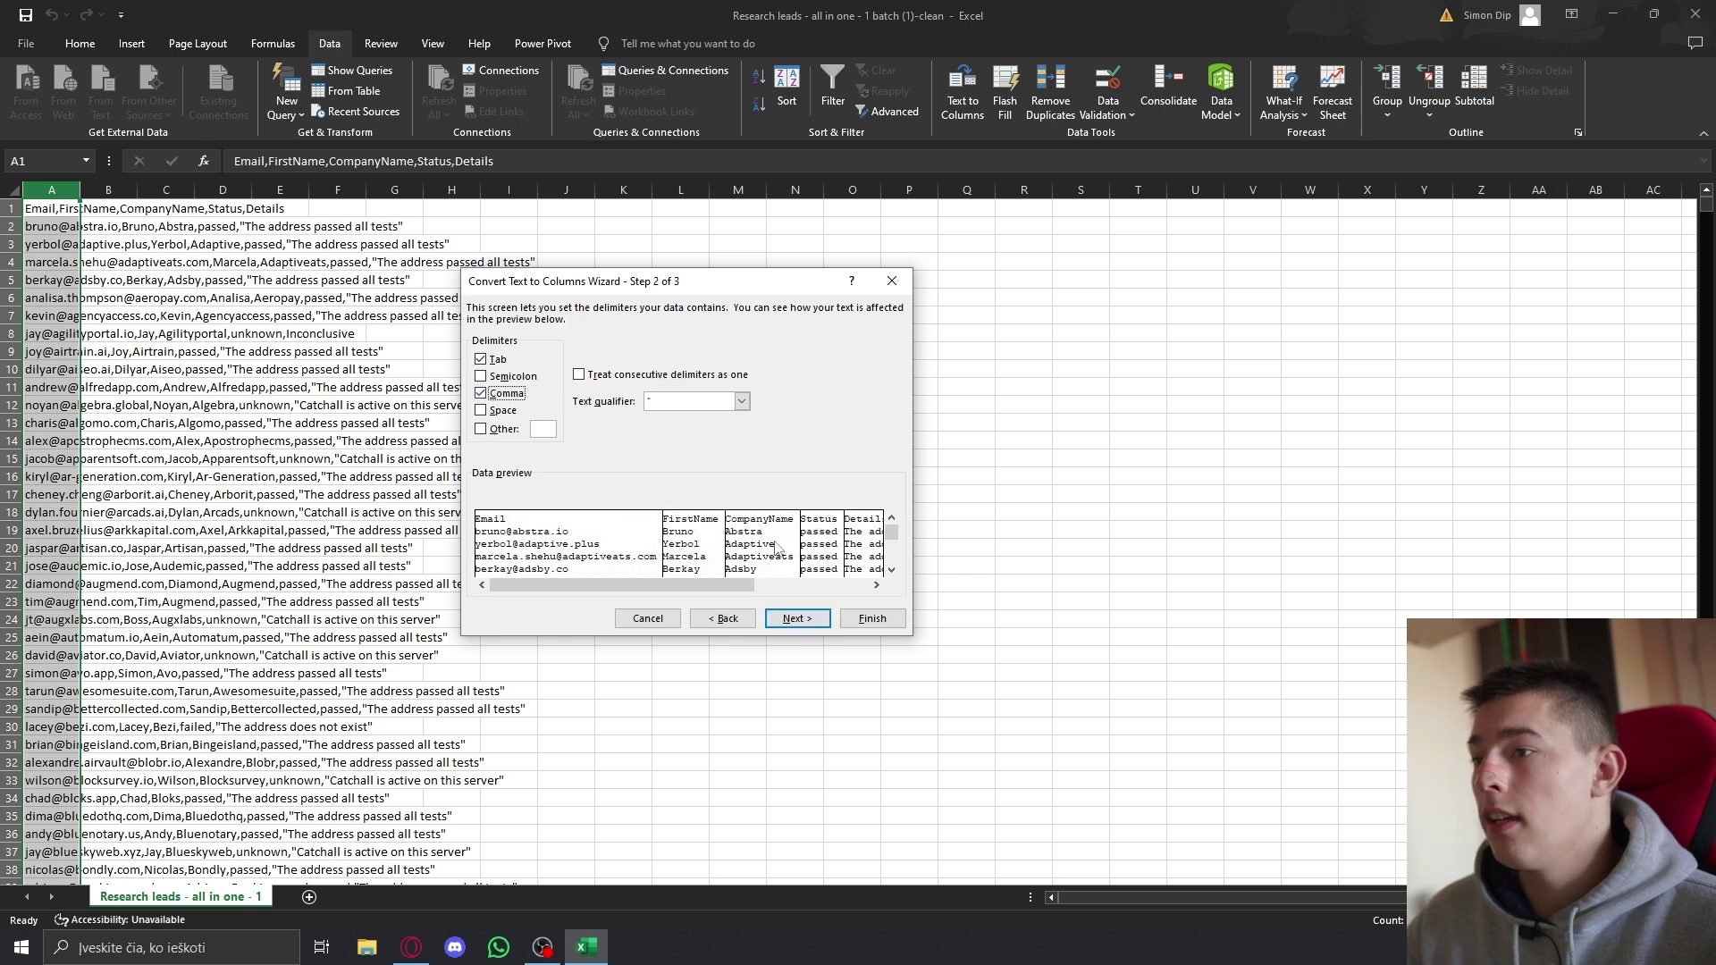
click(872, 618)
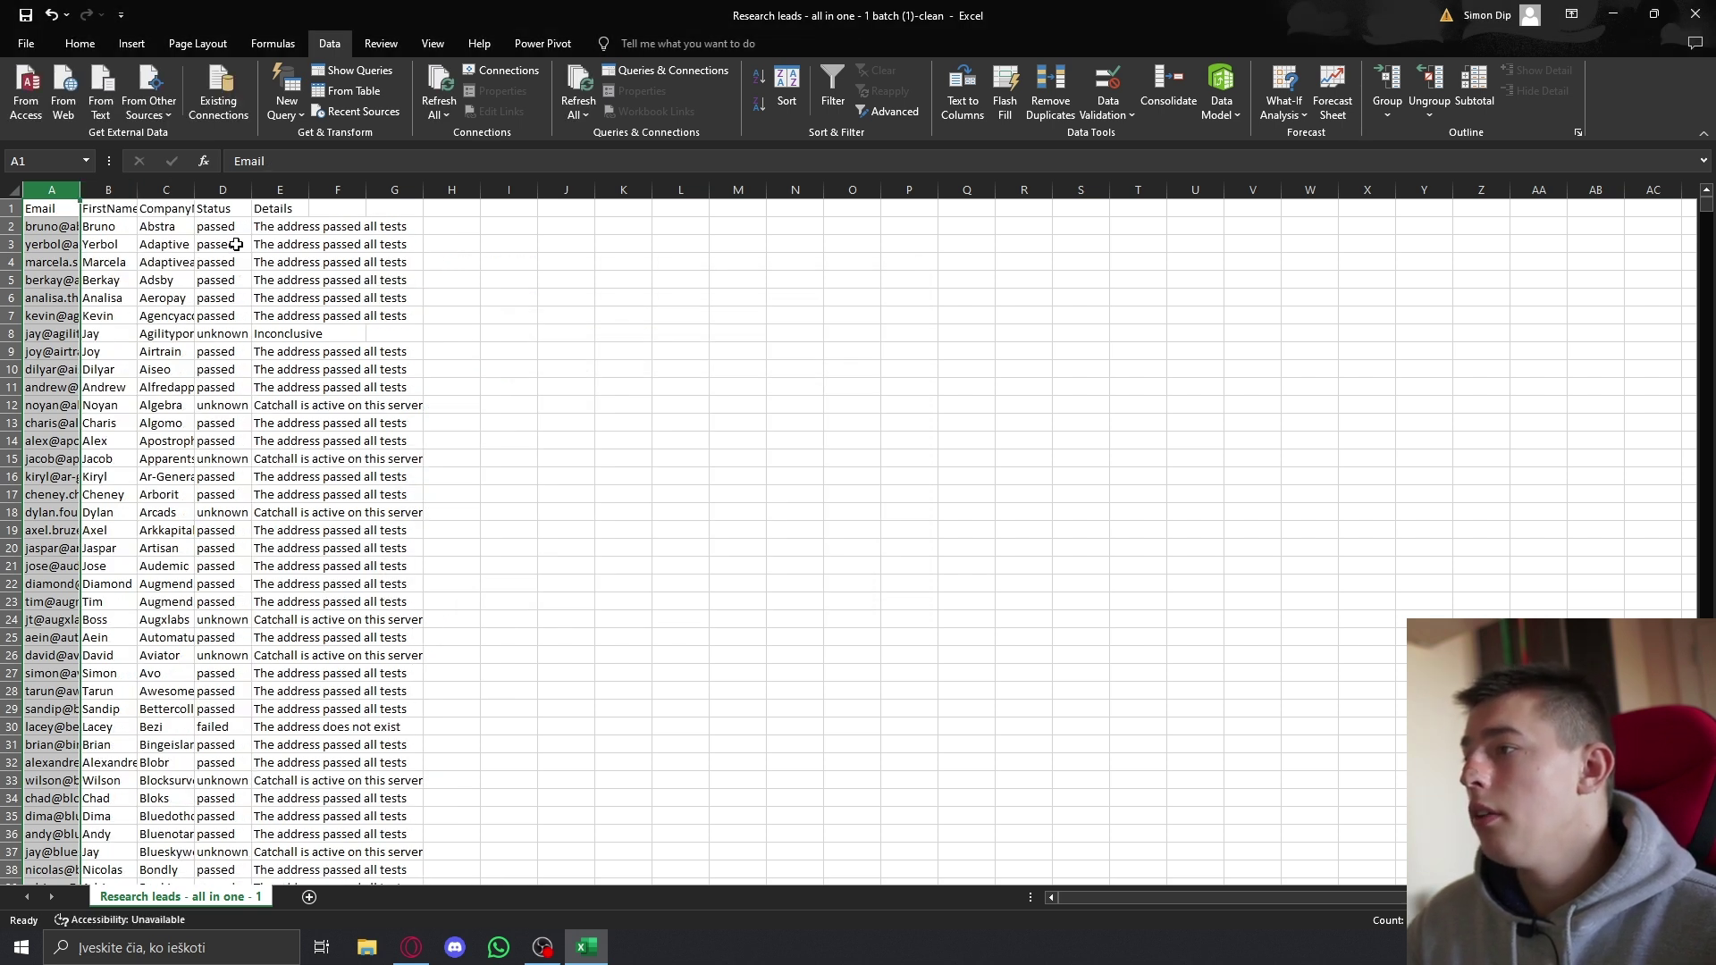
Step: Inspect the status column, including the unknown entry in row 8 and failed entry in row 105
drag(219, 228, 223, 308)
click(222, 333)
drag(59, 341, 277, 335)
click(222, 422)
scroll(223, 536, down, 20)
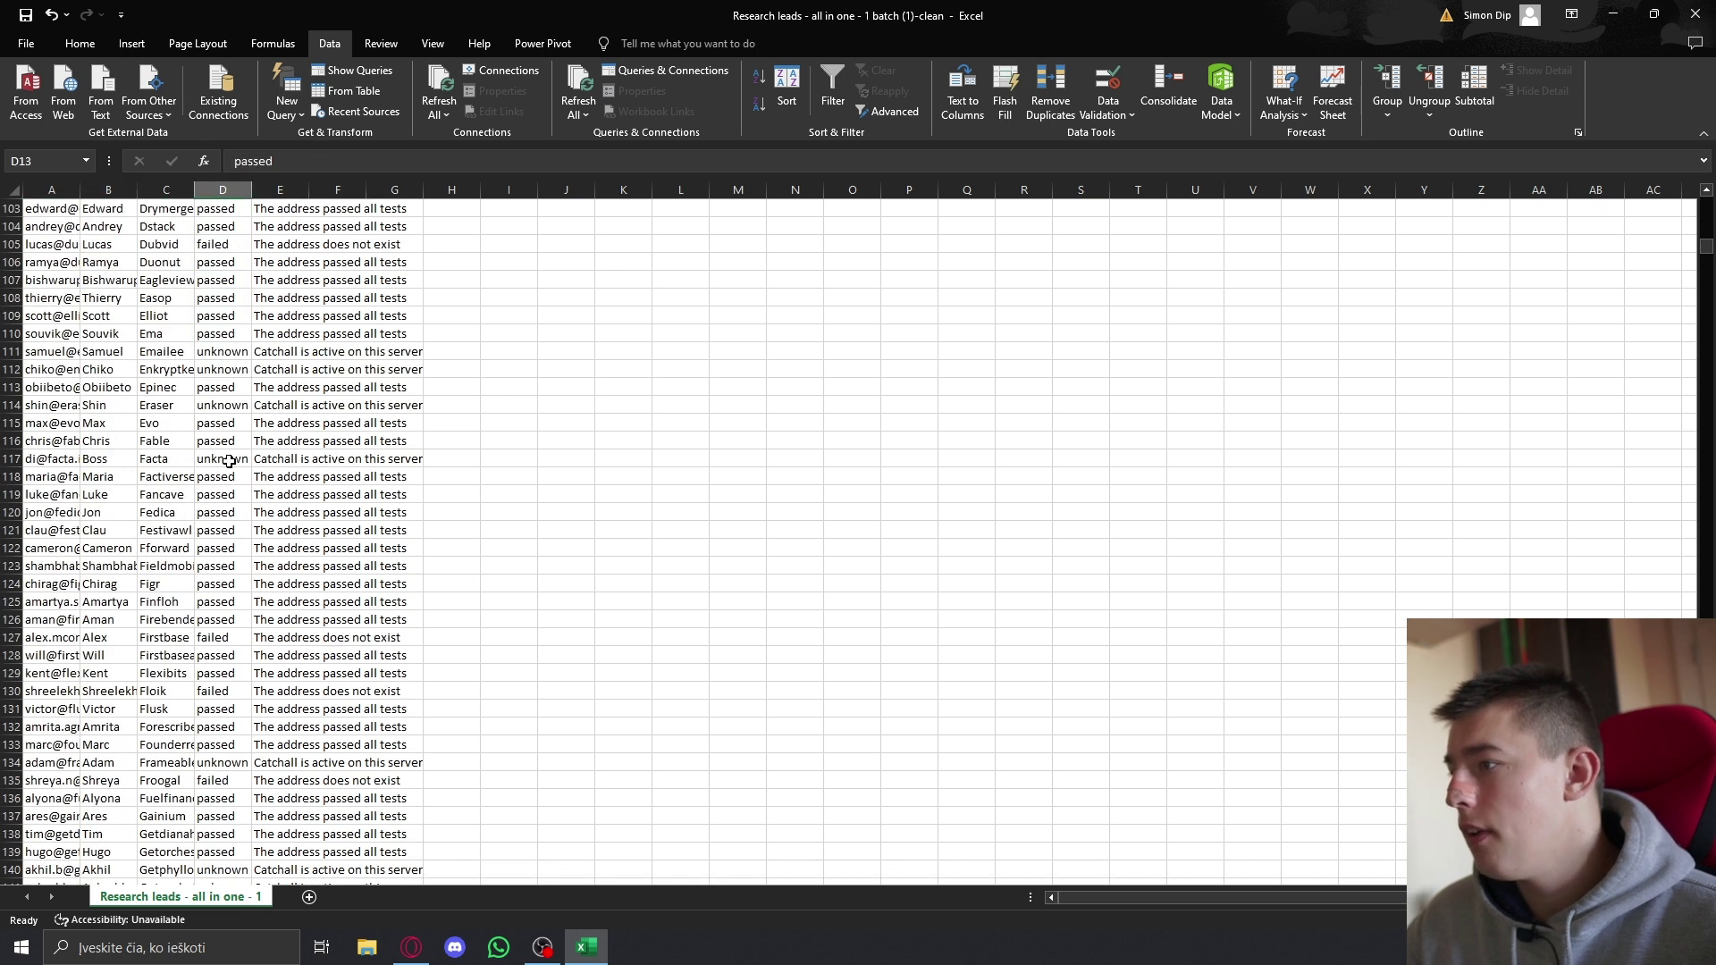
scroll(229, 461, up, 1)
click(209, 296)
click(83, 295)
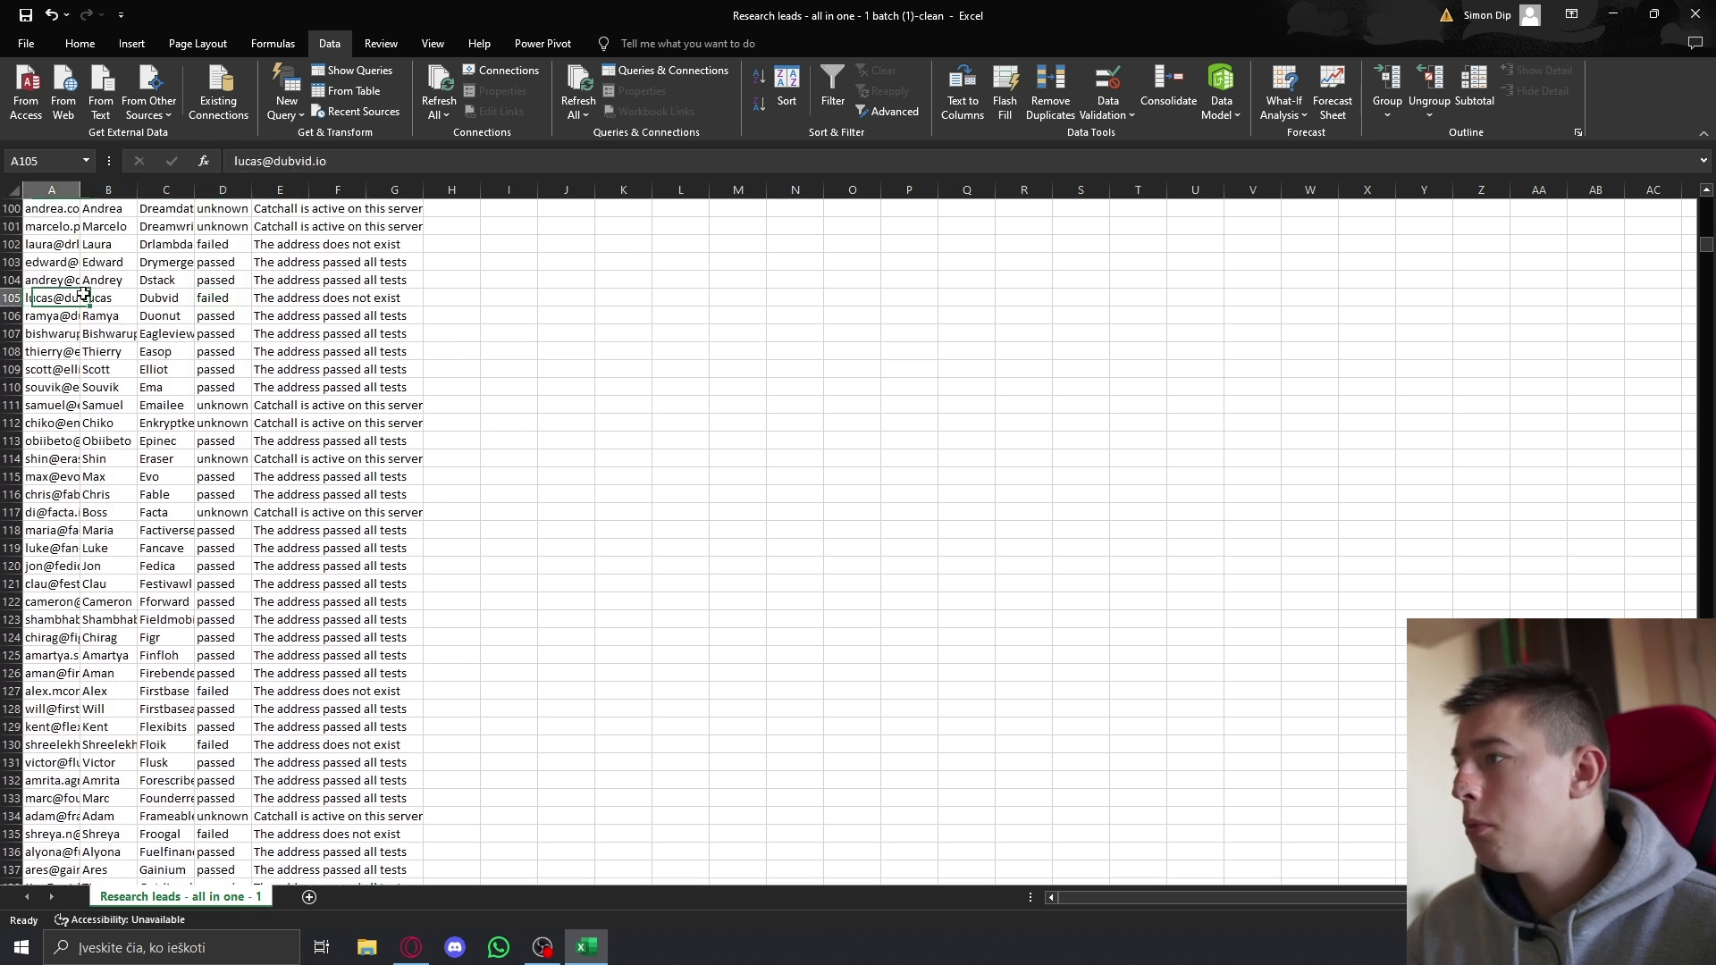
key(ctrl+shift+Right)
scroll(143, 277, up, 20)
scroll(119, 280, up, 8)
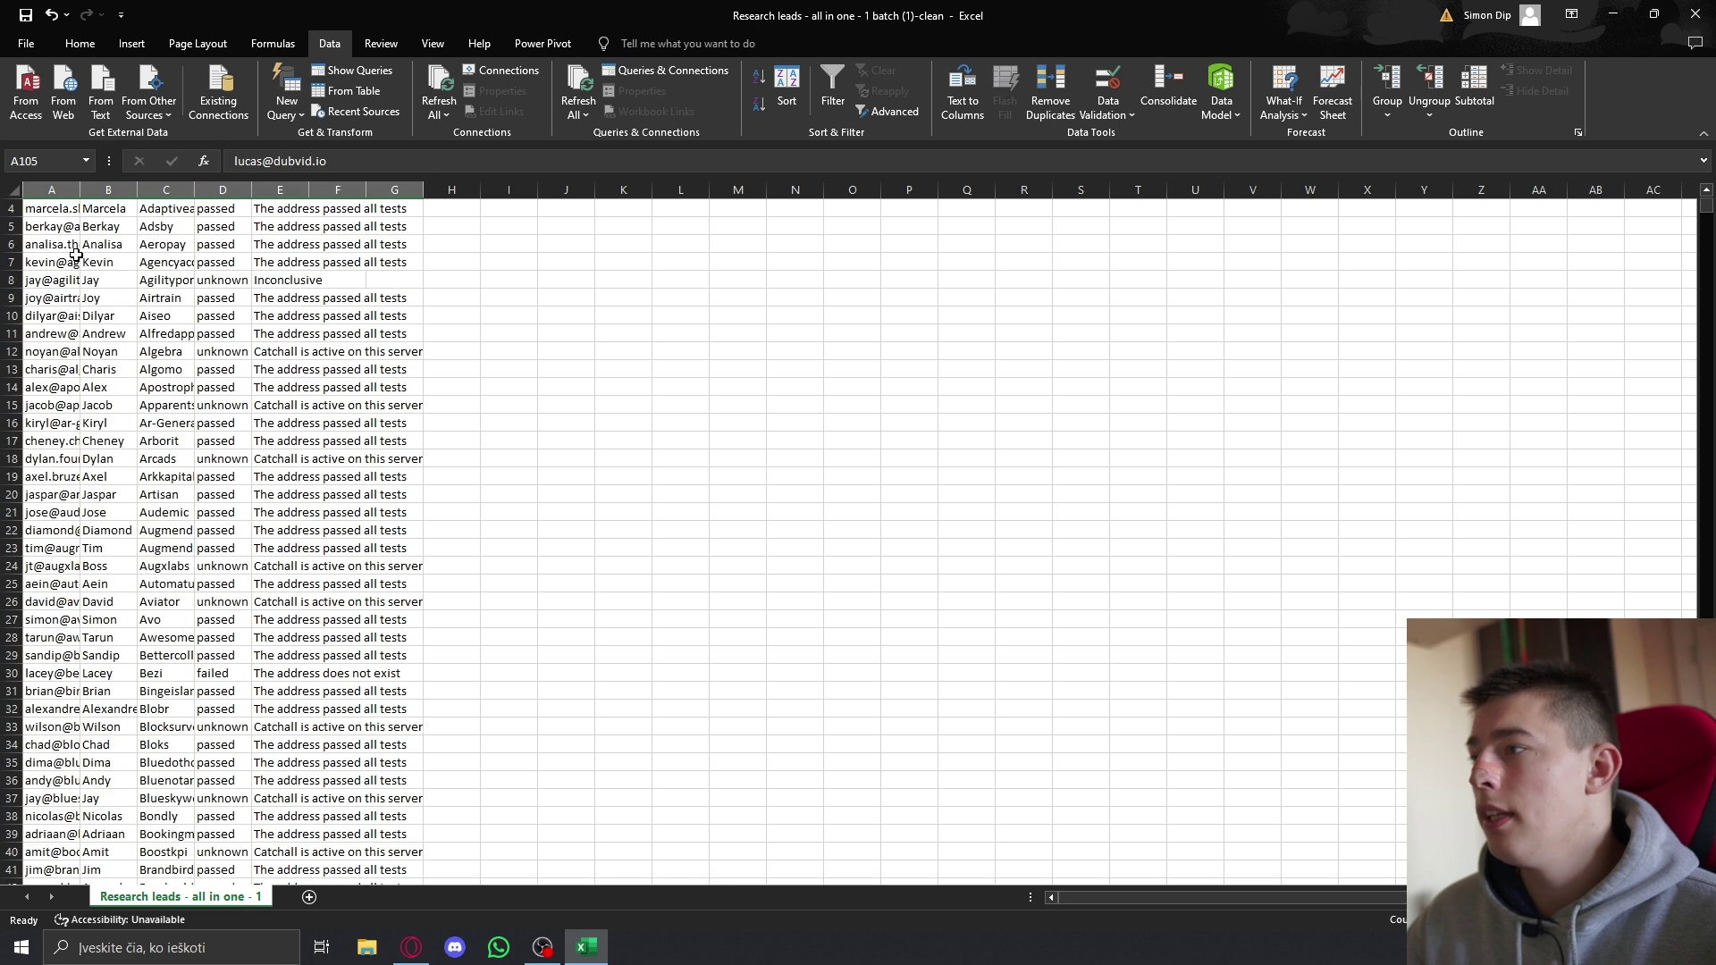
Step: Back in Bulk Email Checker, export only the Passed Emails of Research leads
click(411, 945)
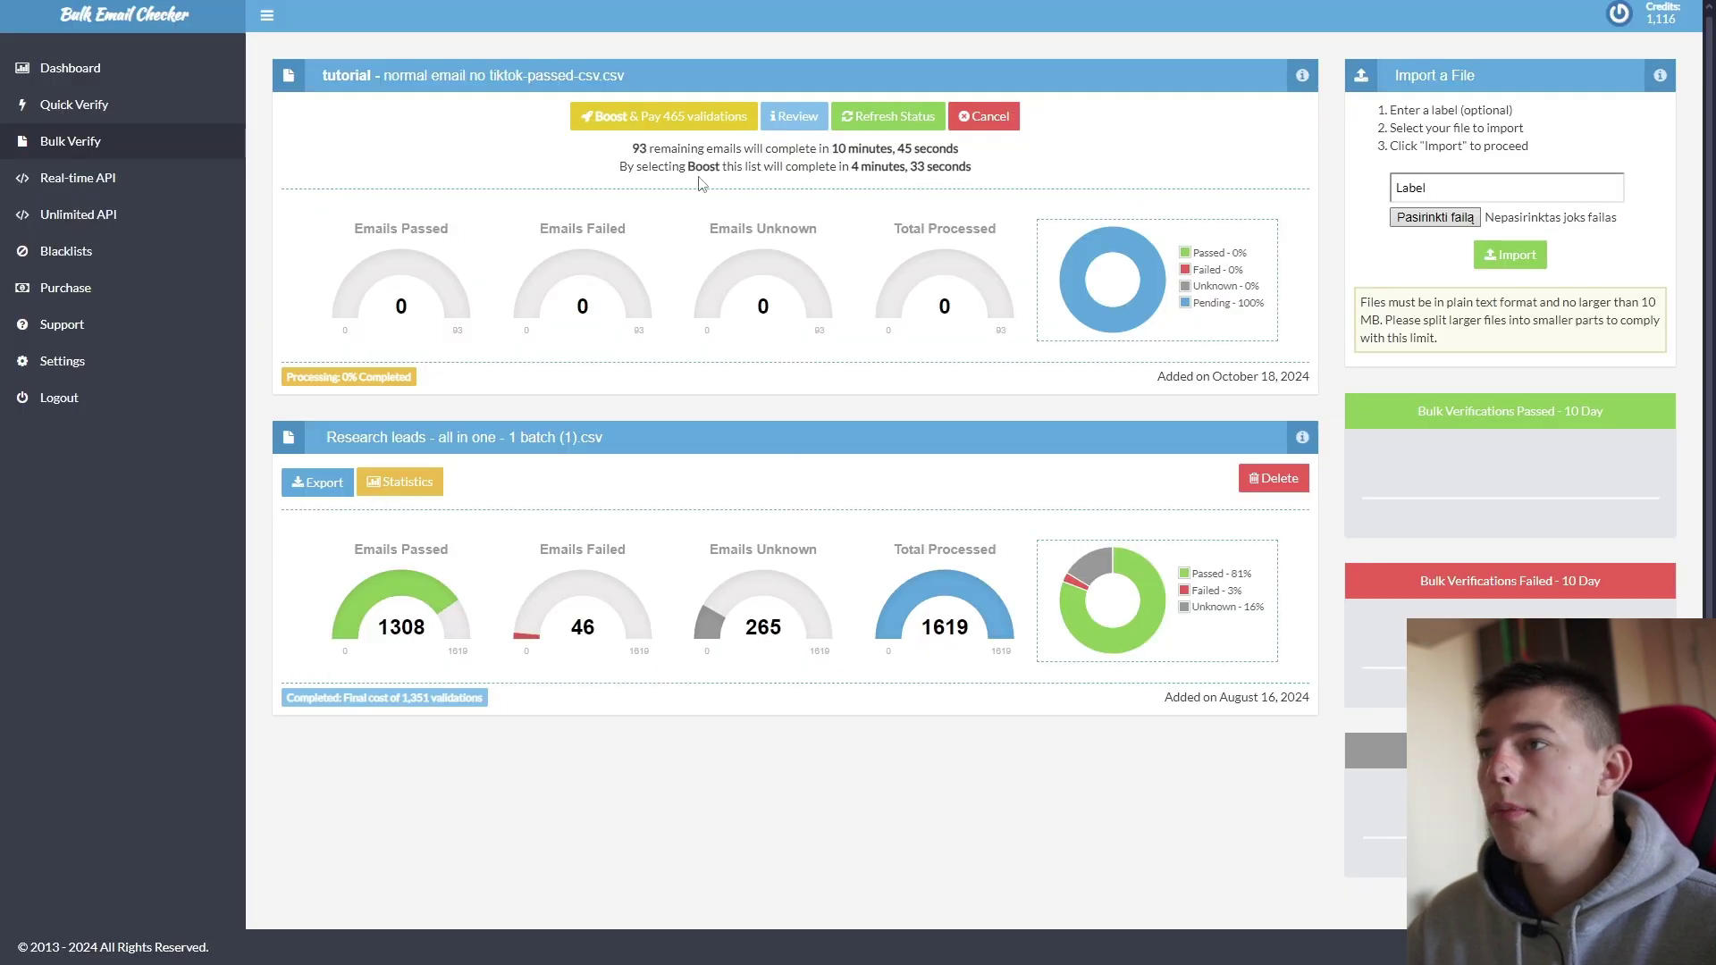
click(323, 483)
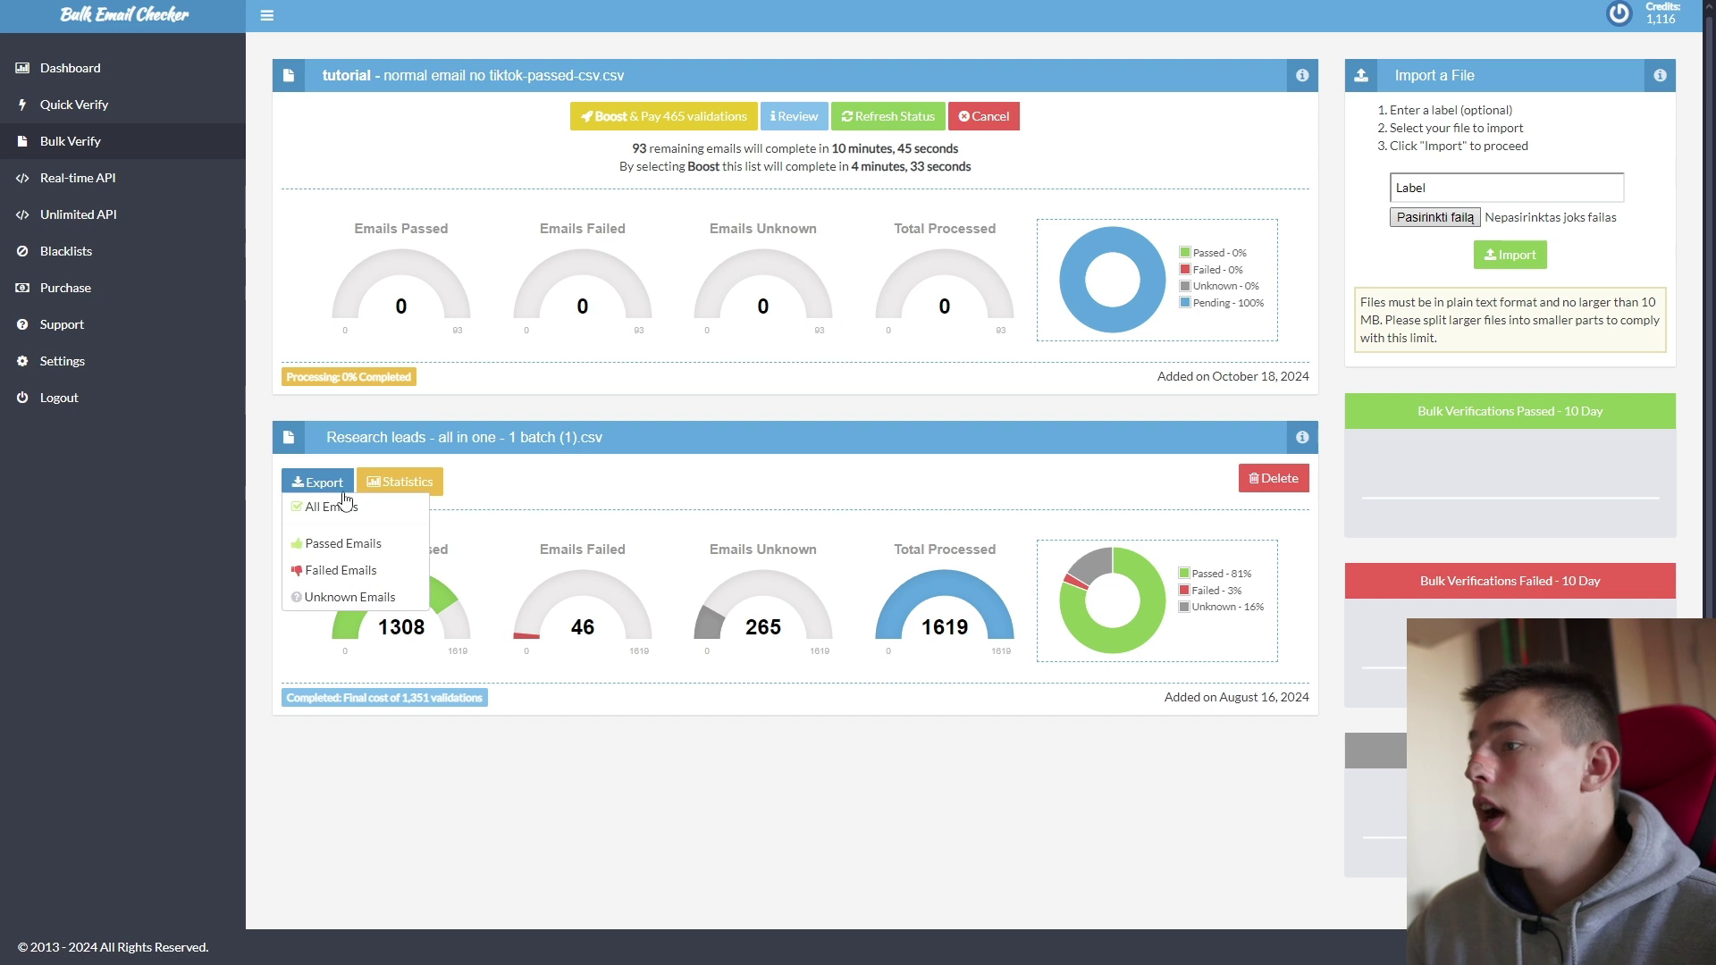
click(340, 547)
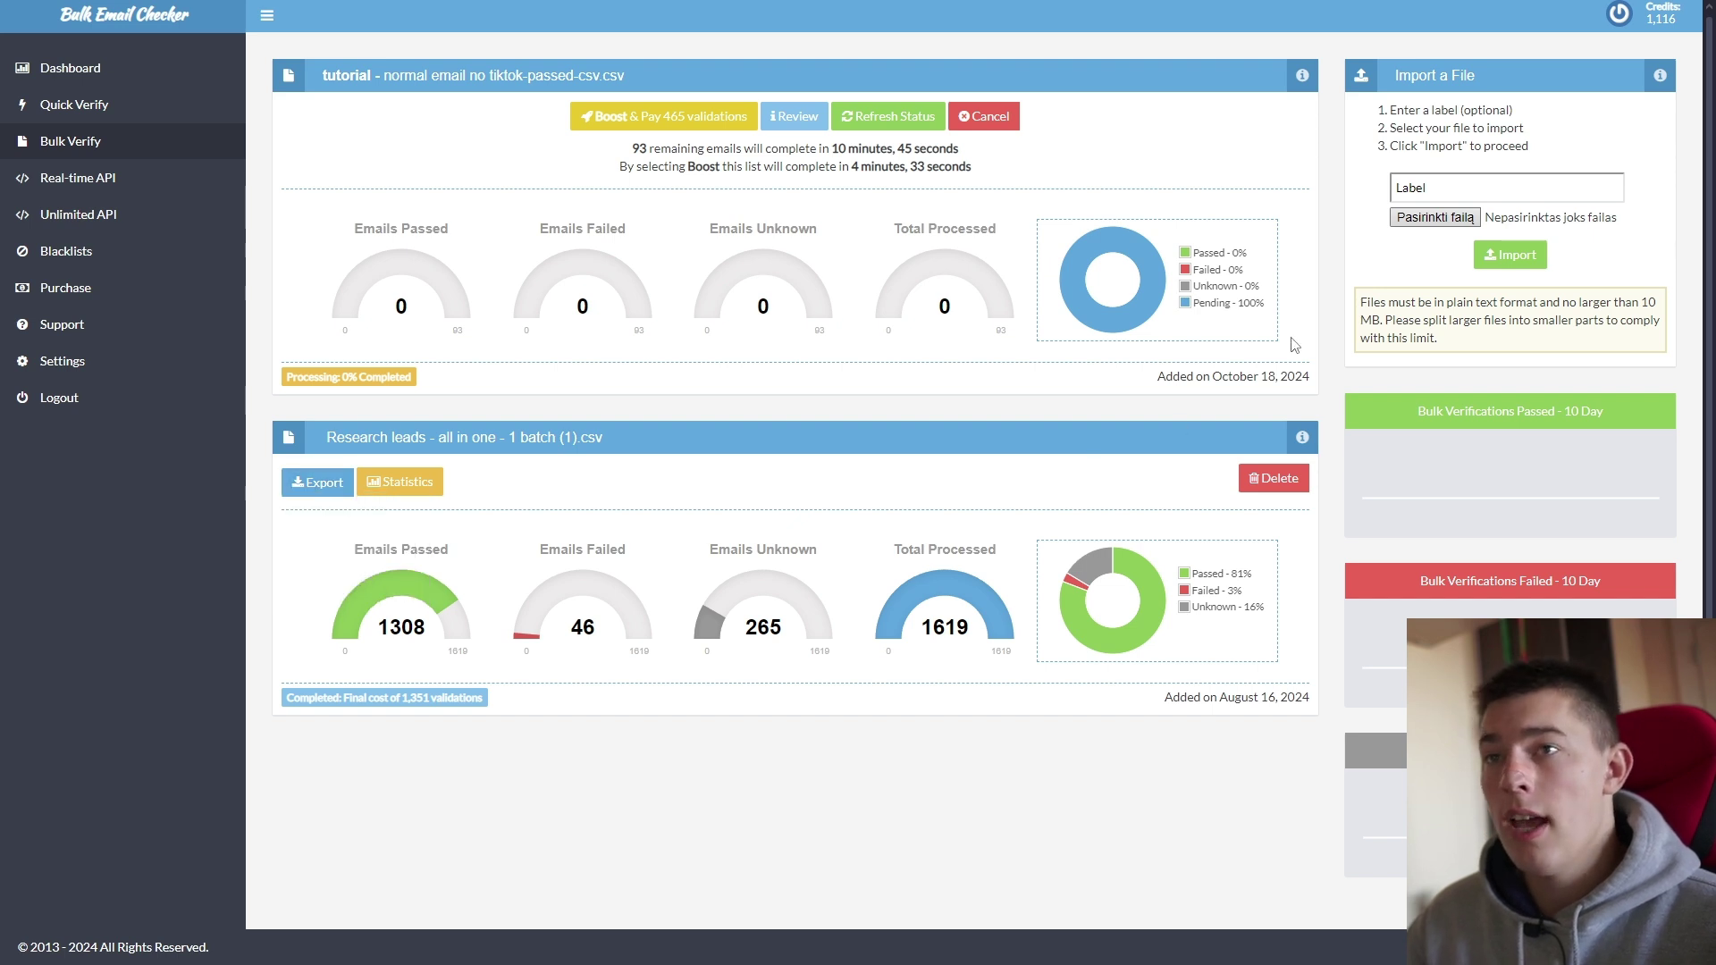
Step: Open the passed-emails file and split it into columns with comma-delimited Text to Columns
click(1440, 57)
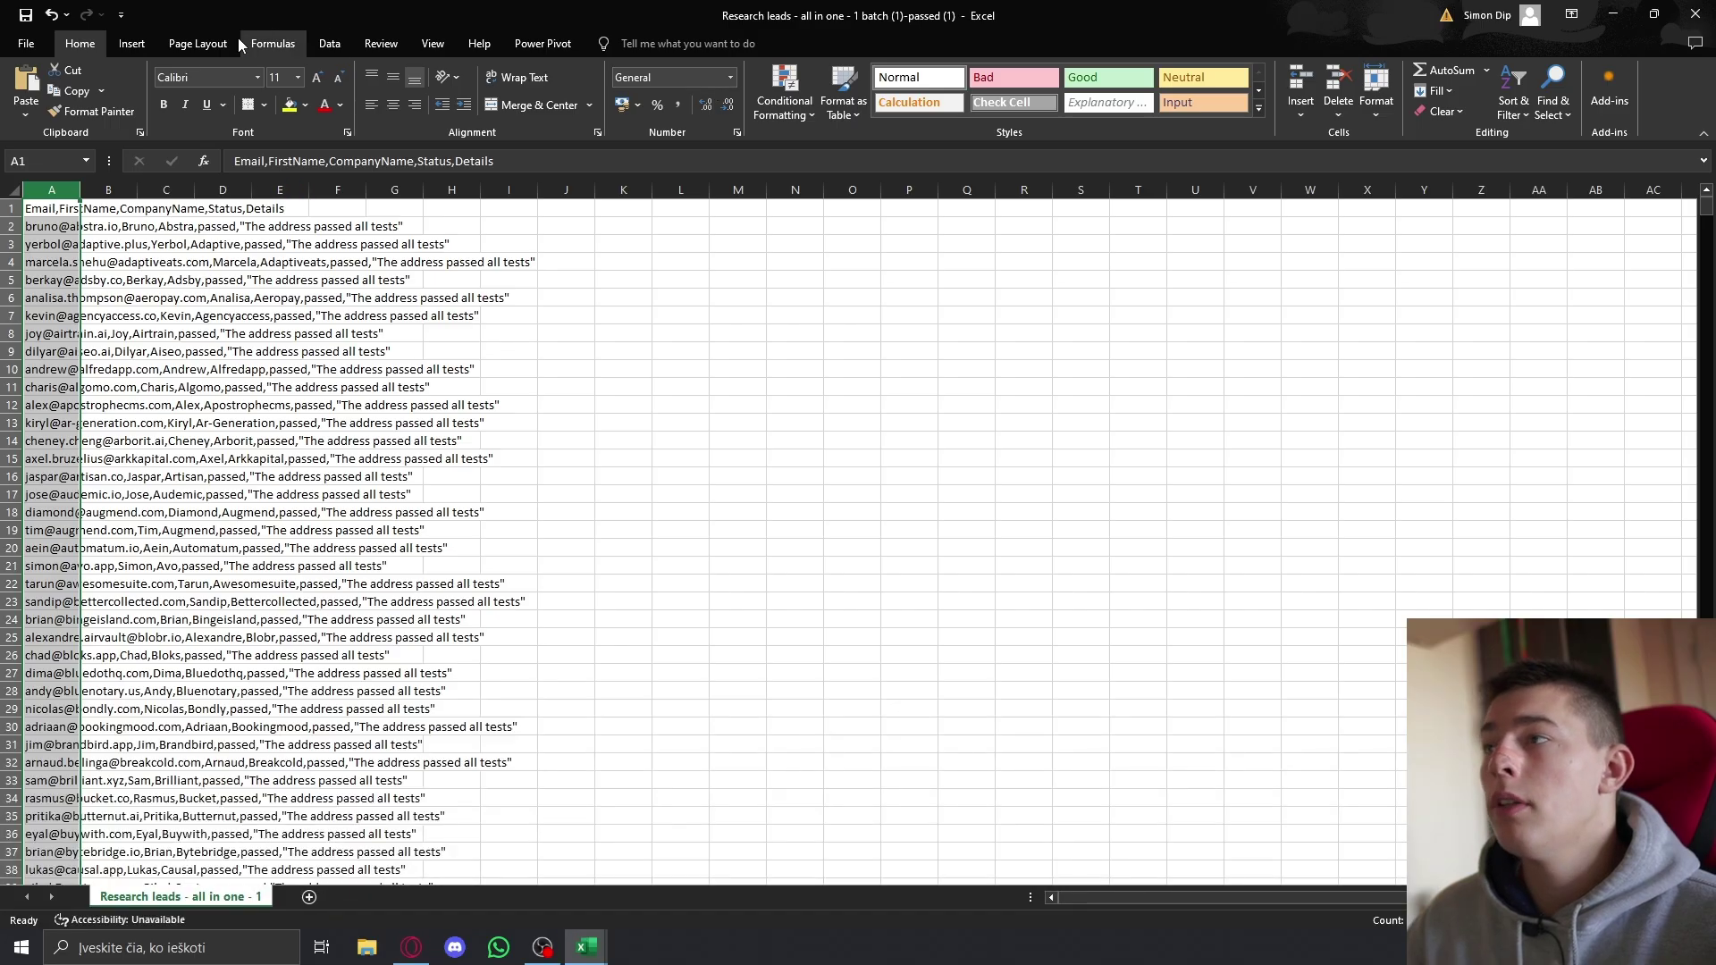
click(326, 43)
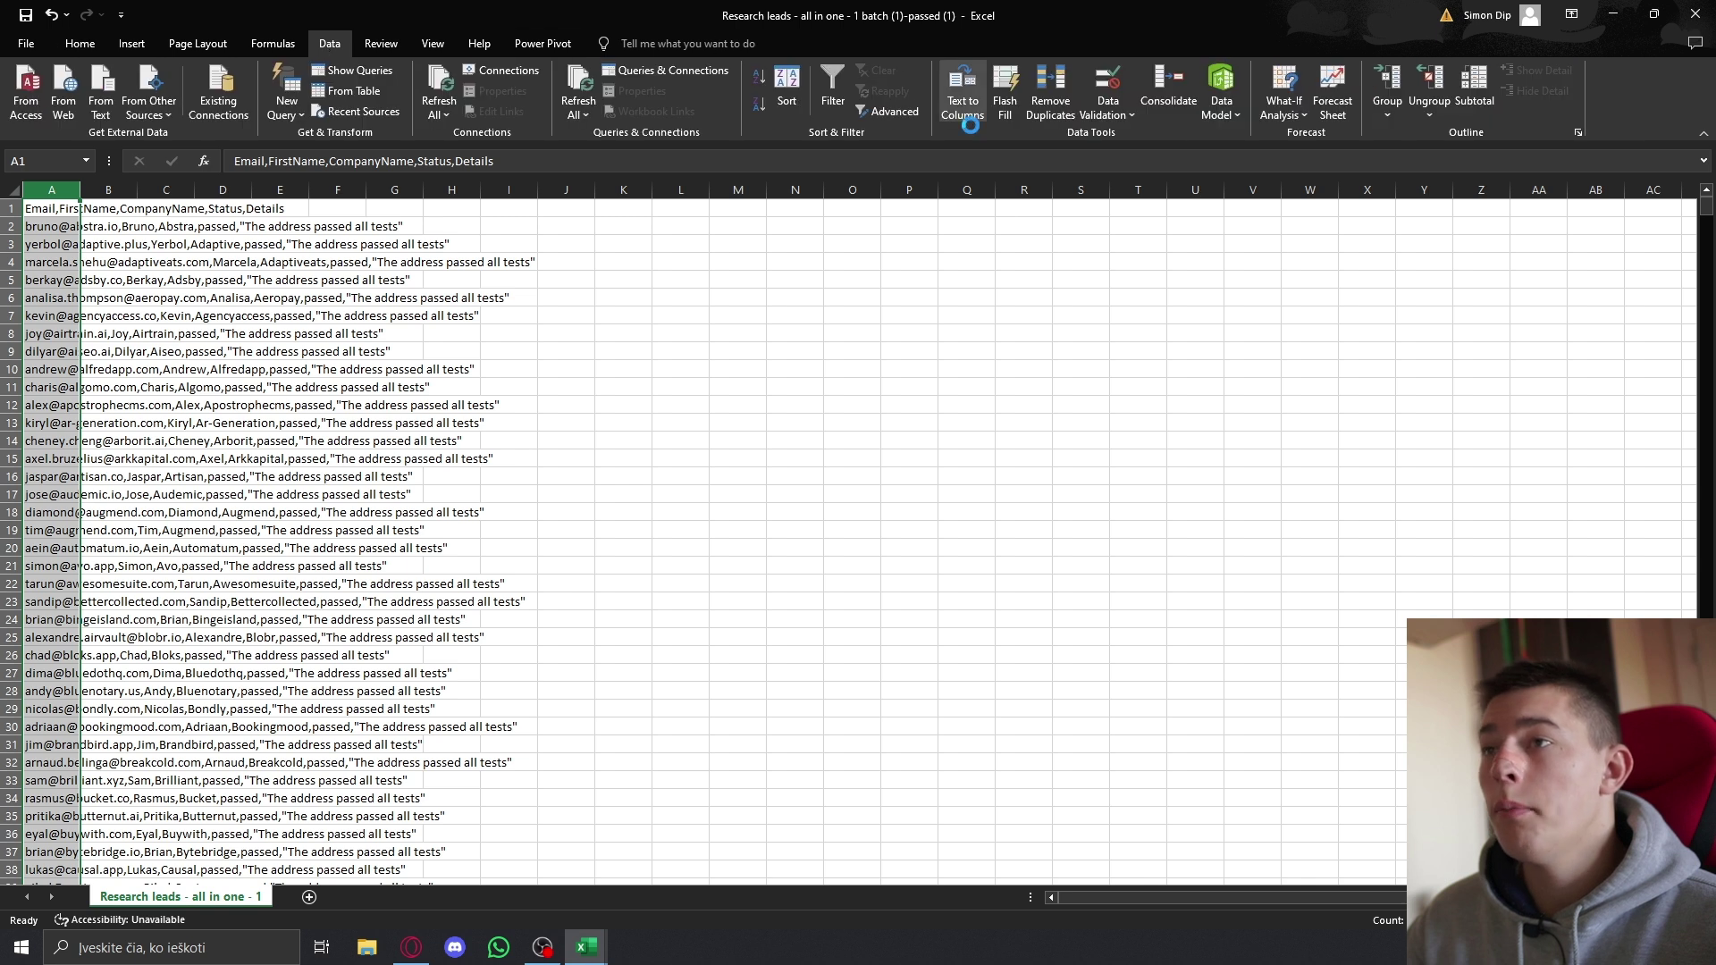
click(798, 619)
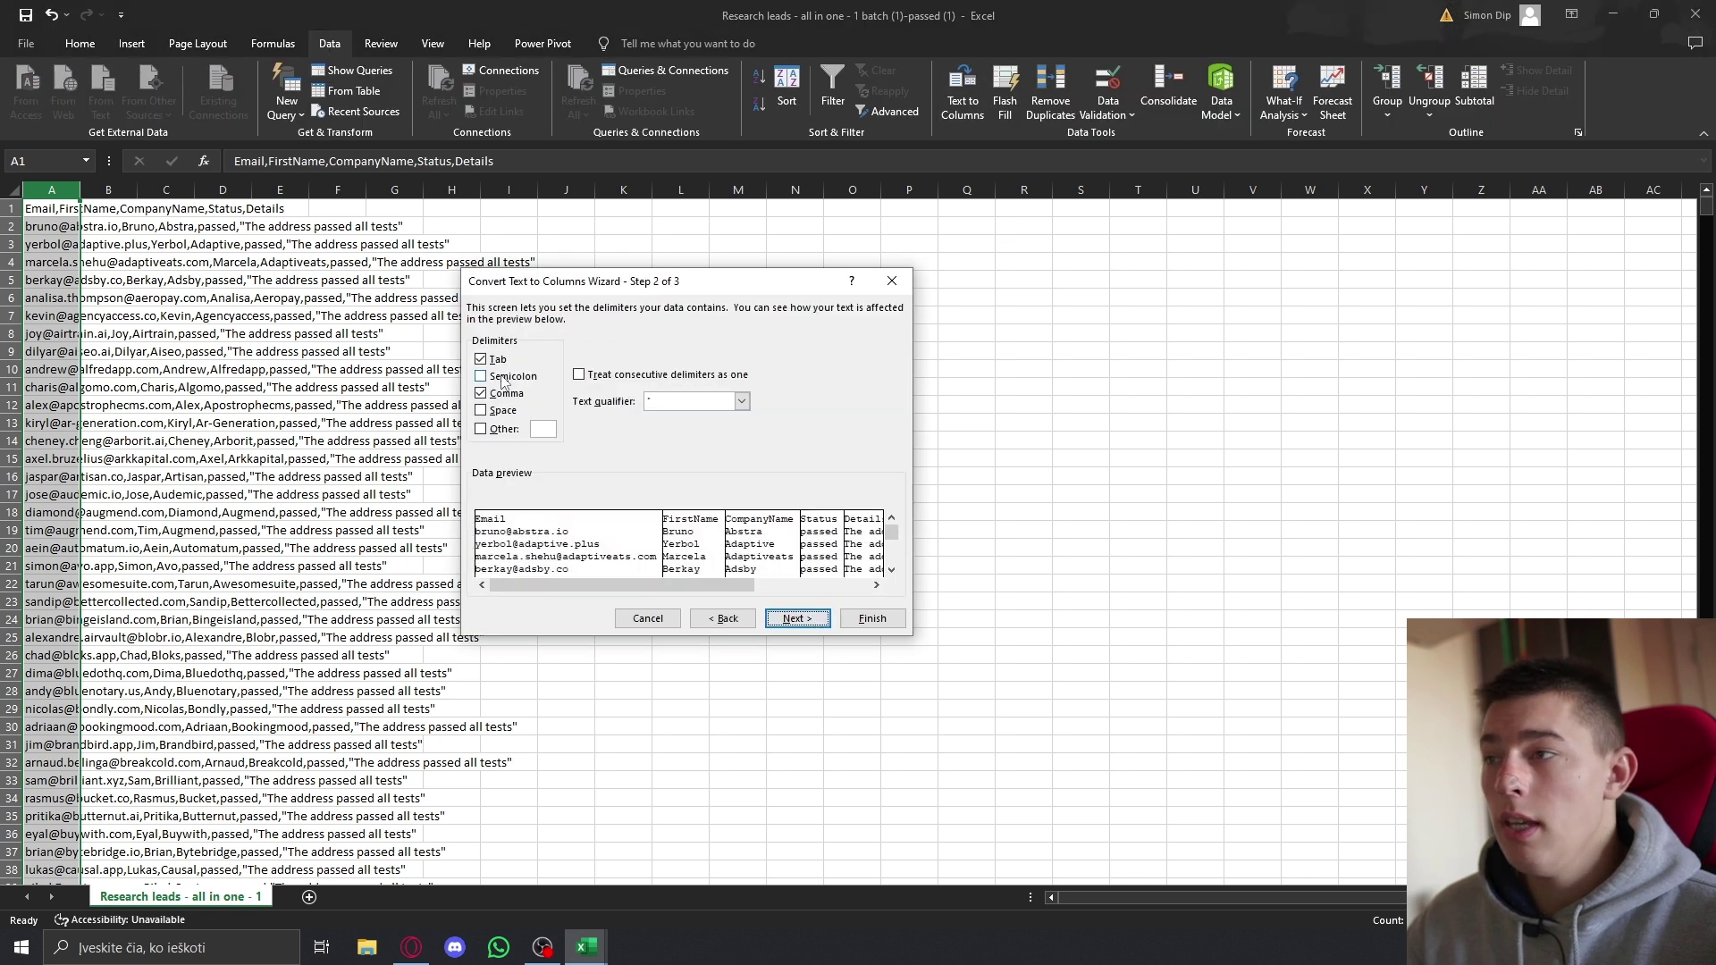
click(853, 618)
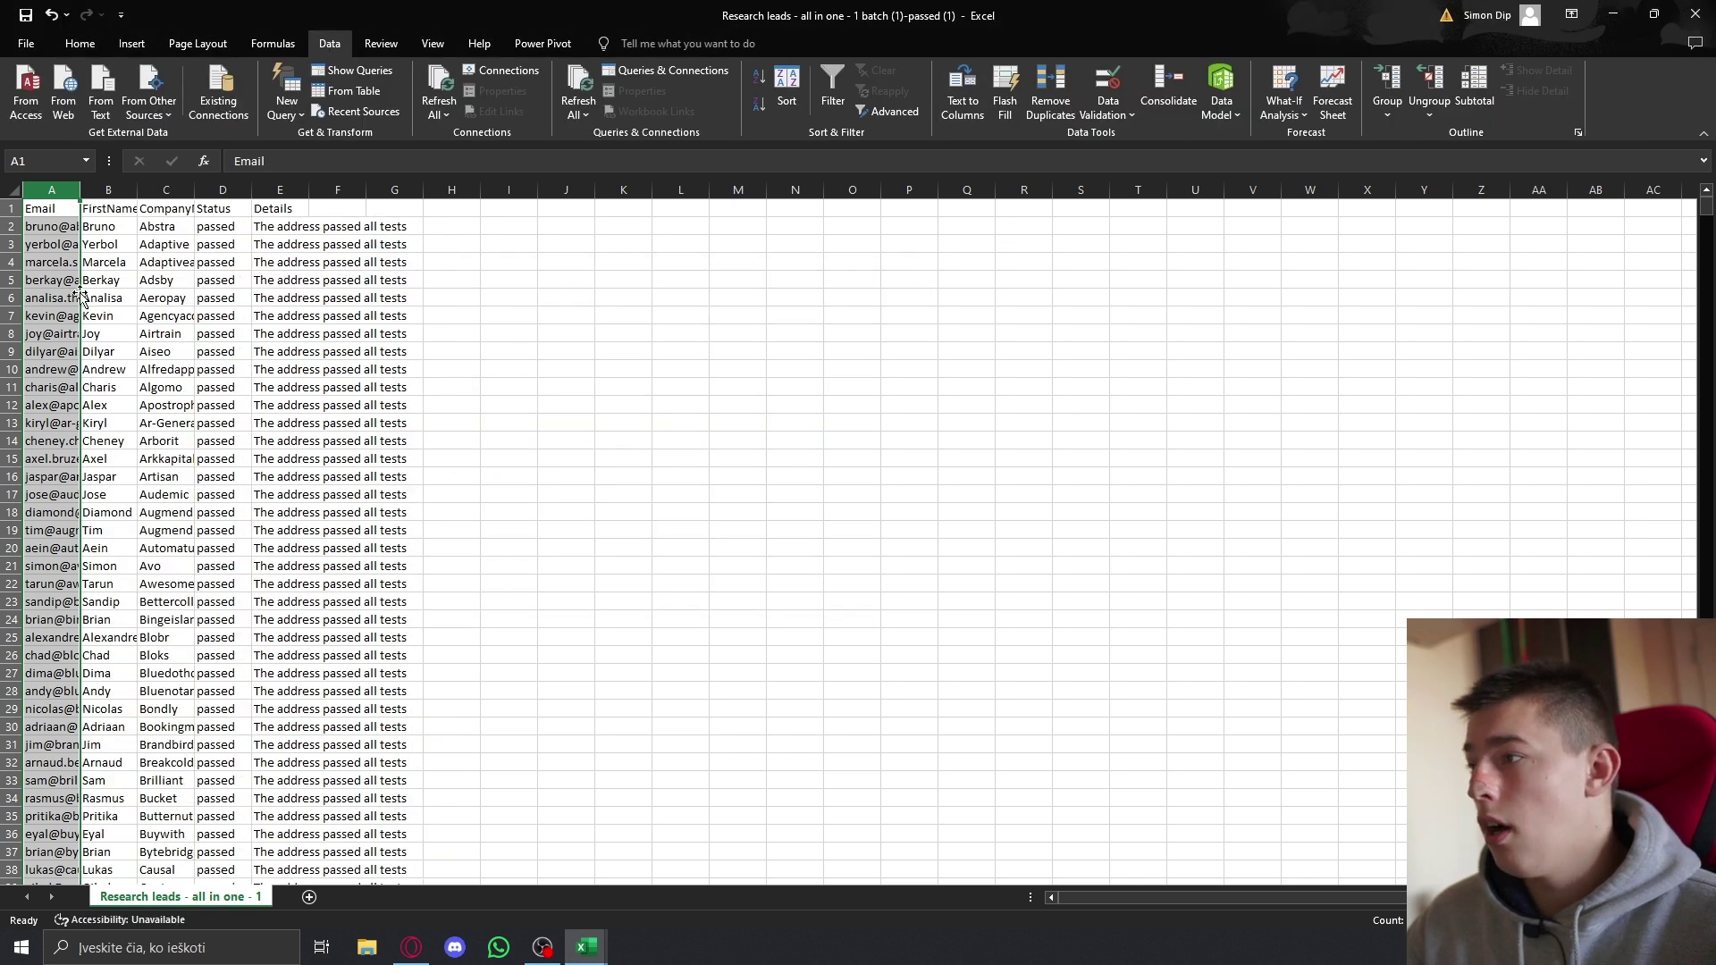
Step: Autofit the Email and FirstName columns and check where the data ends
click(101, 226)
double_click(137, 189)
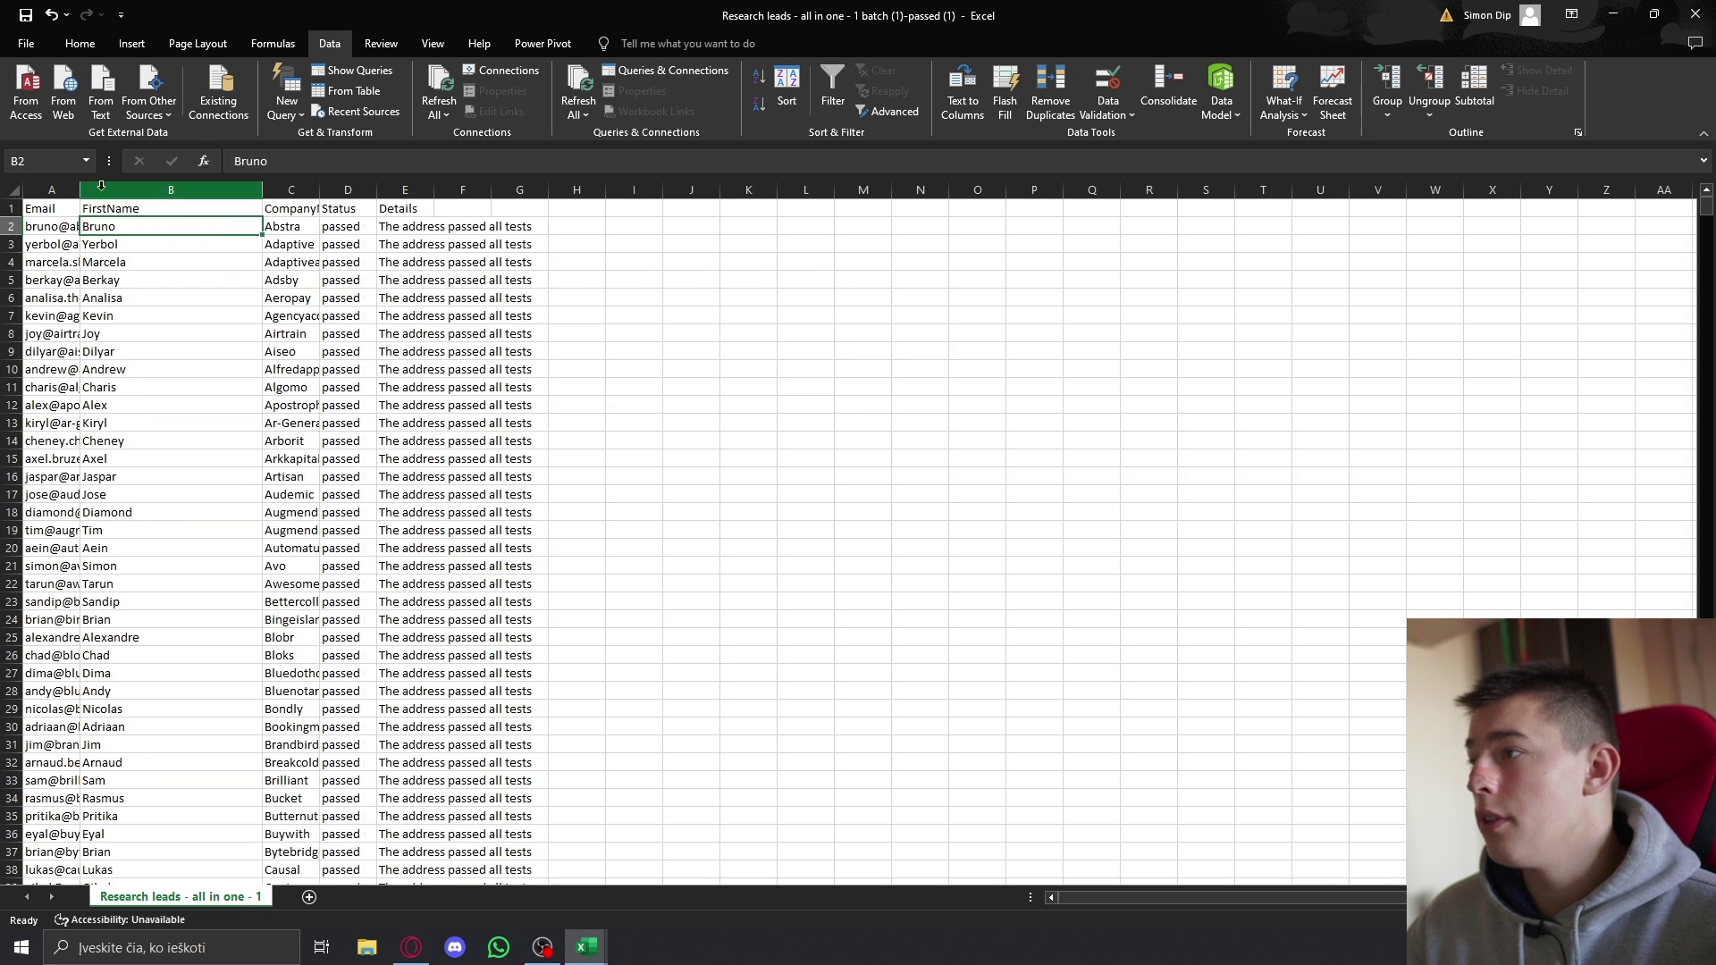
double_click(79, 190)
drag(89, 227, 240, 805)
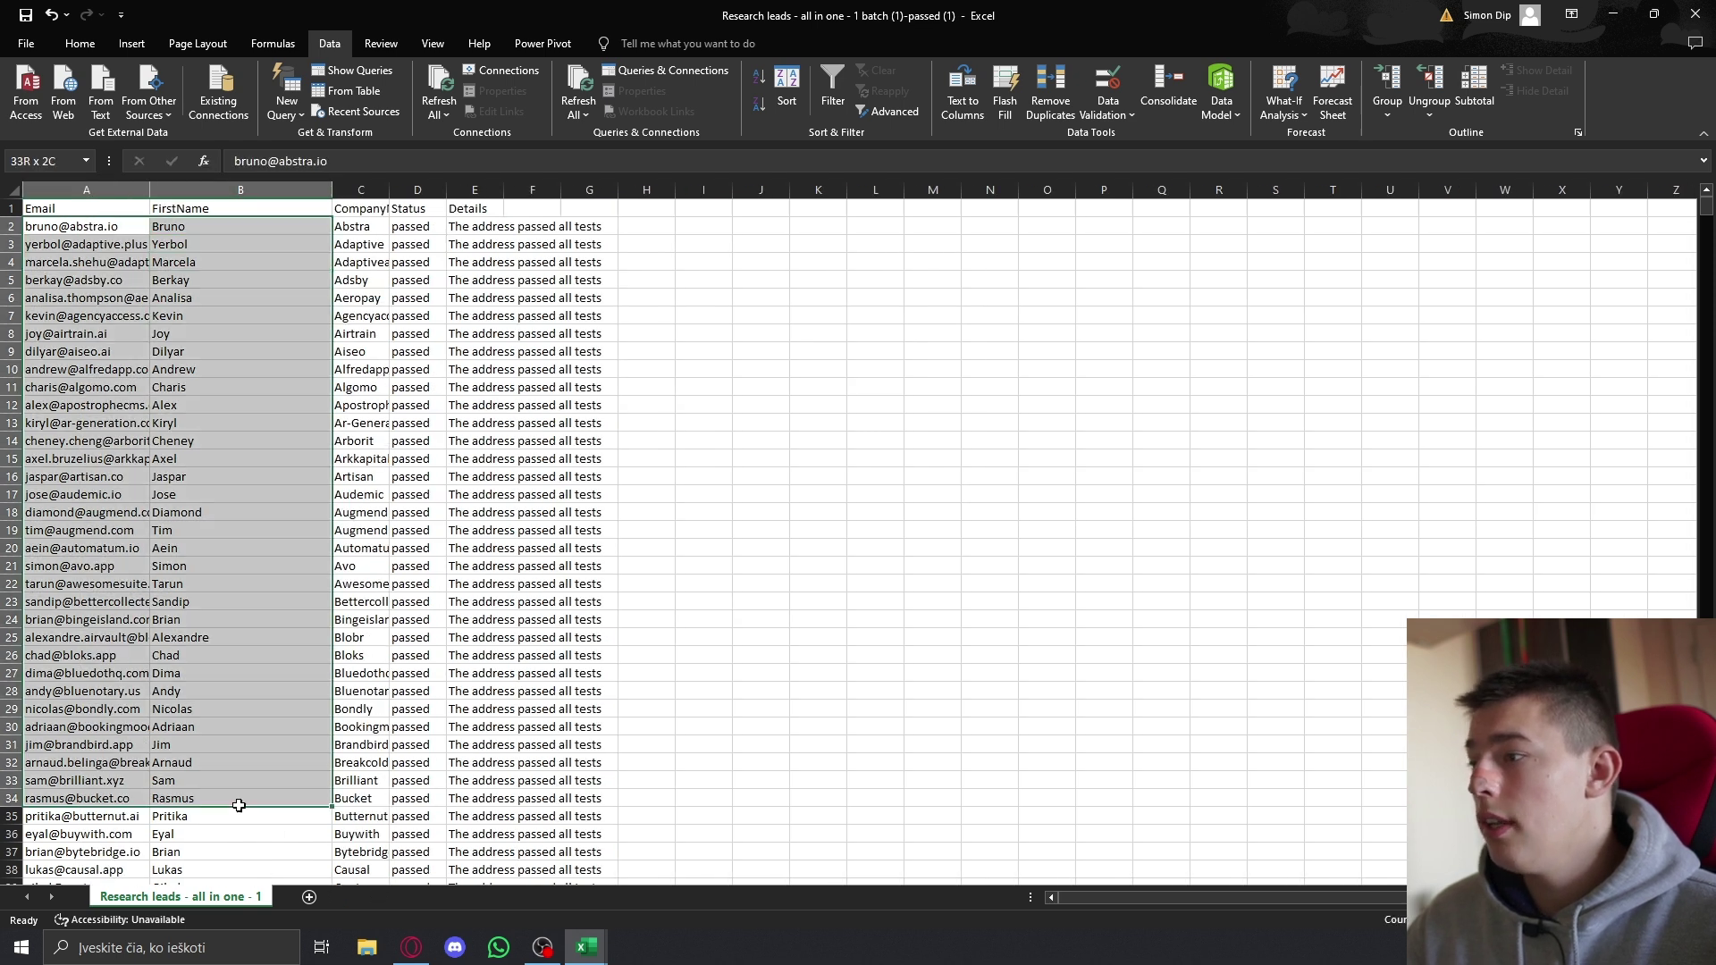
click(240, 805)
key(ctrl+Down)
key(Down)
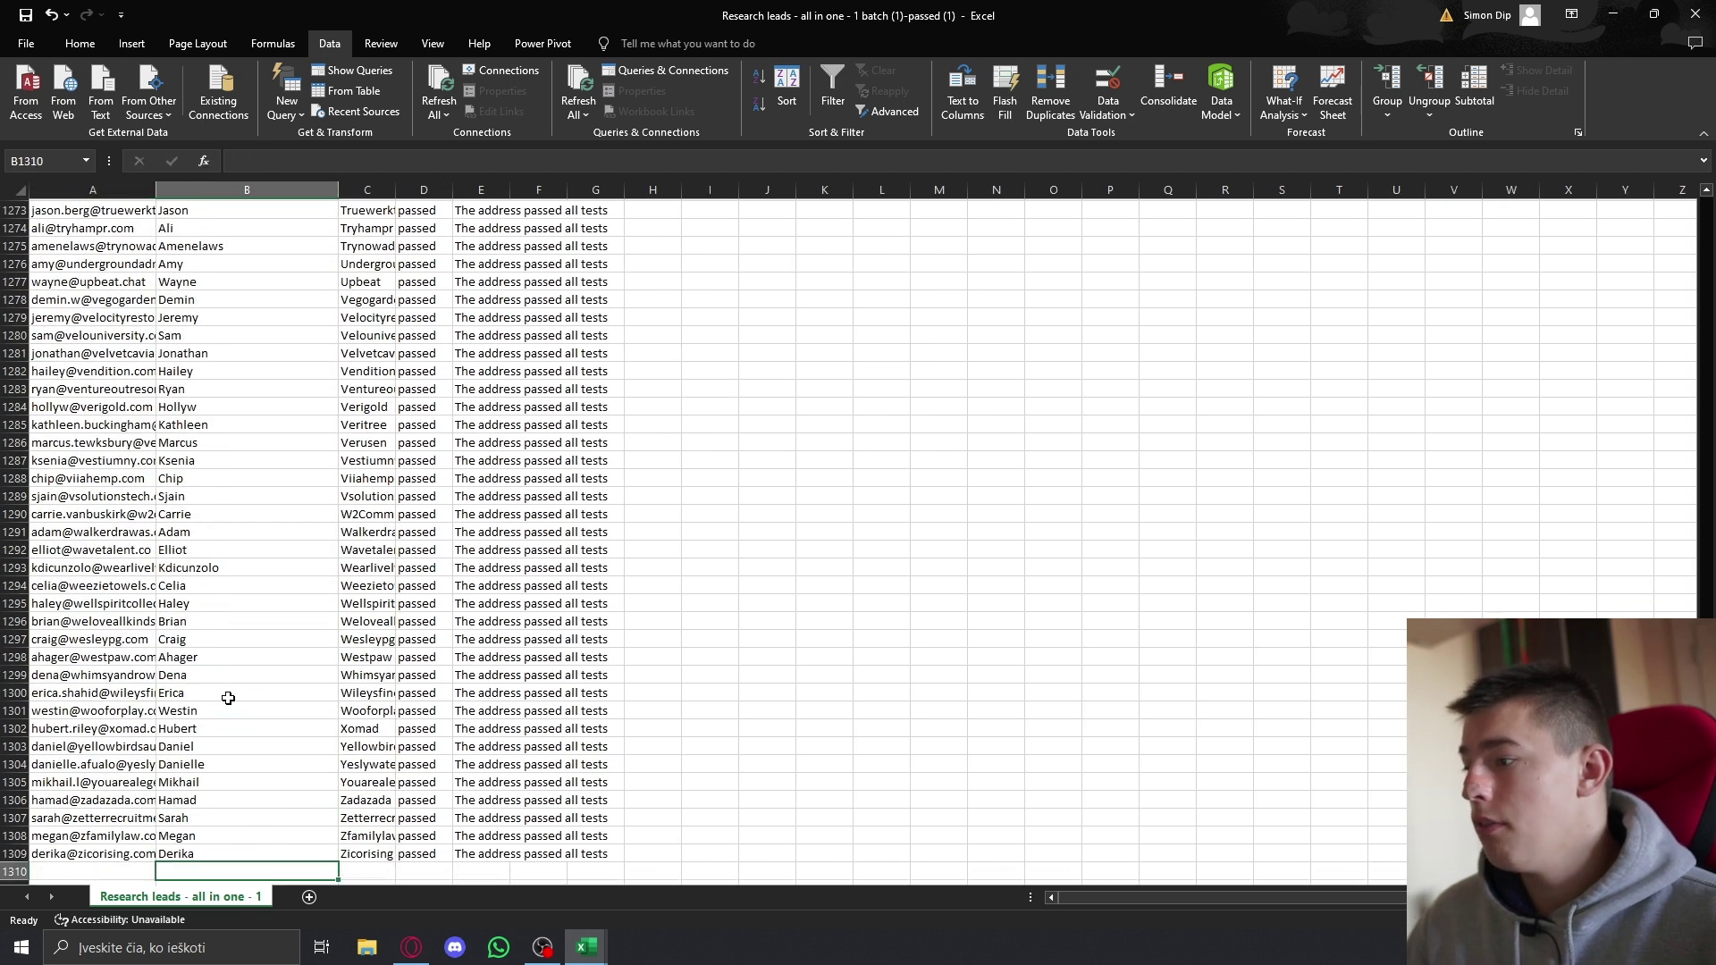
key(Up)
key(Left)
drag(125, 853, 219, 192)
click(223, 345)
scroll(223, 345, up, 20)
Step: Clear the Status and Details columns, autofit CompanyName, then return to Bulk Email Checker
drag(417, 189, 507, 185)
key(Delete)
click(498, 279)
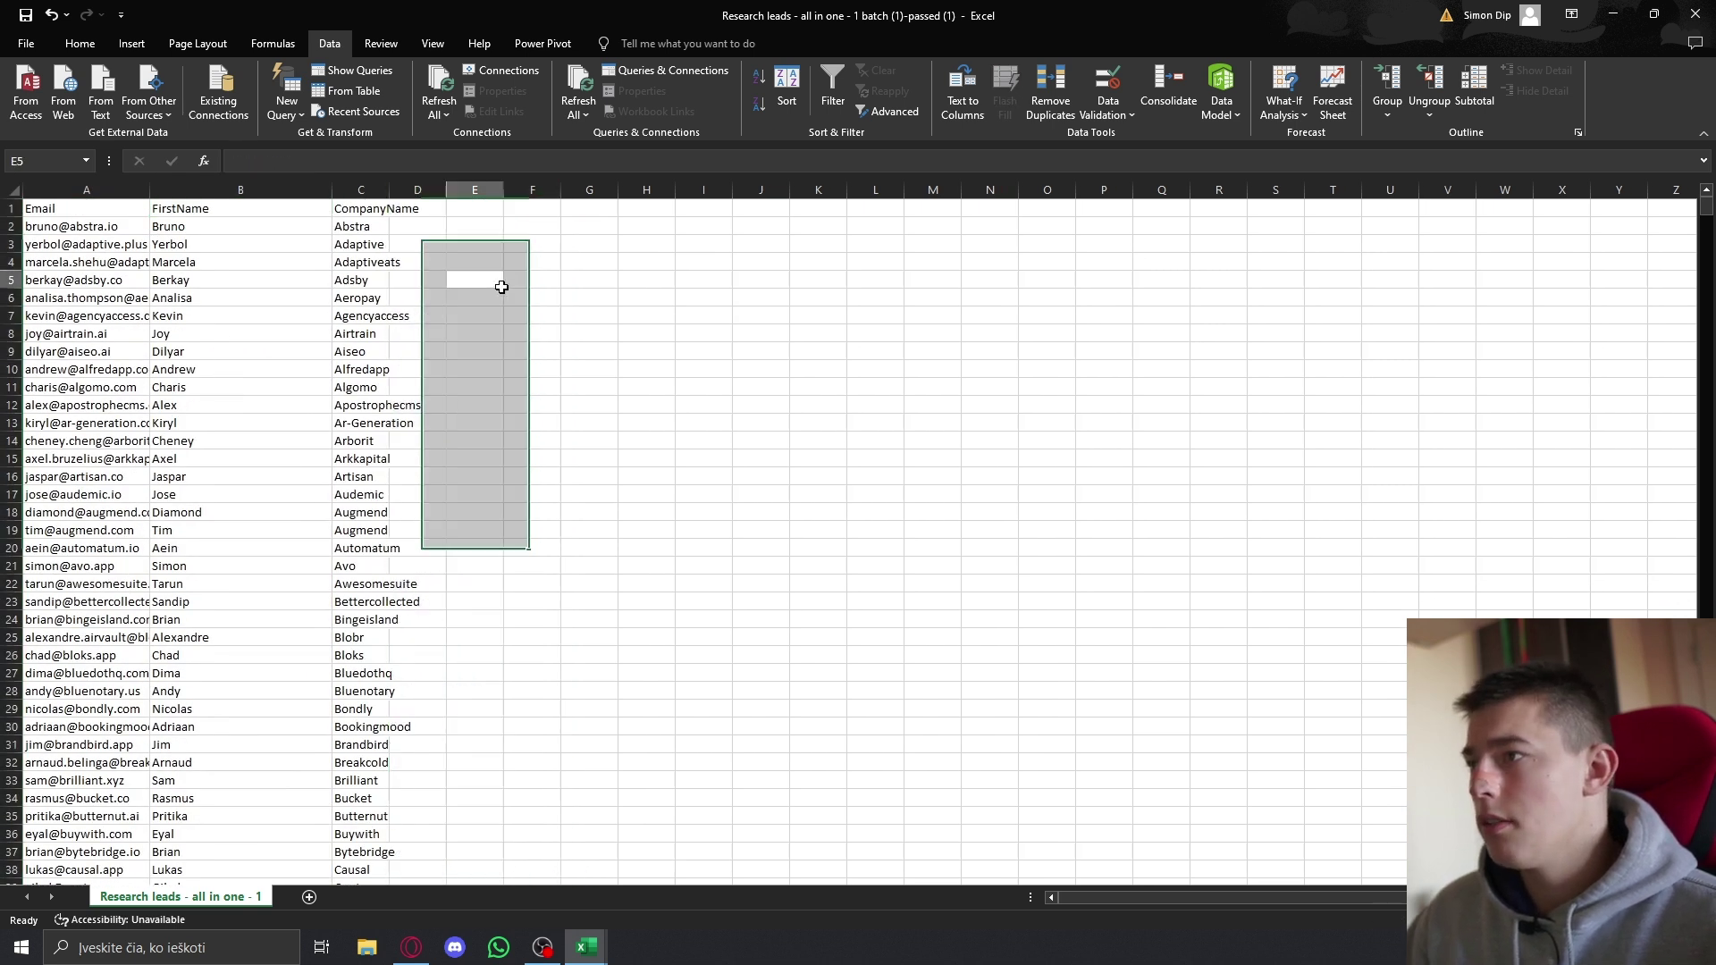
double_click(388, 189)
click(102, 237)
click(106, 225)
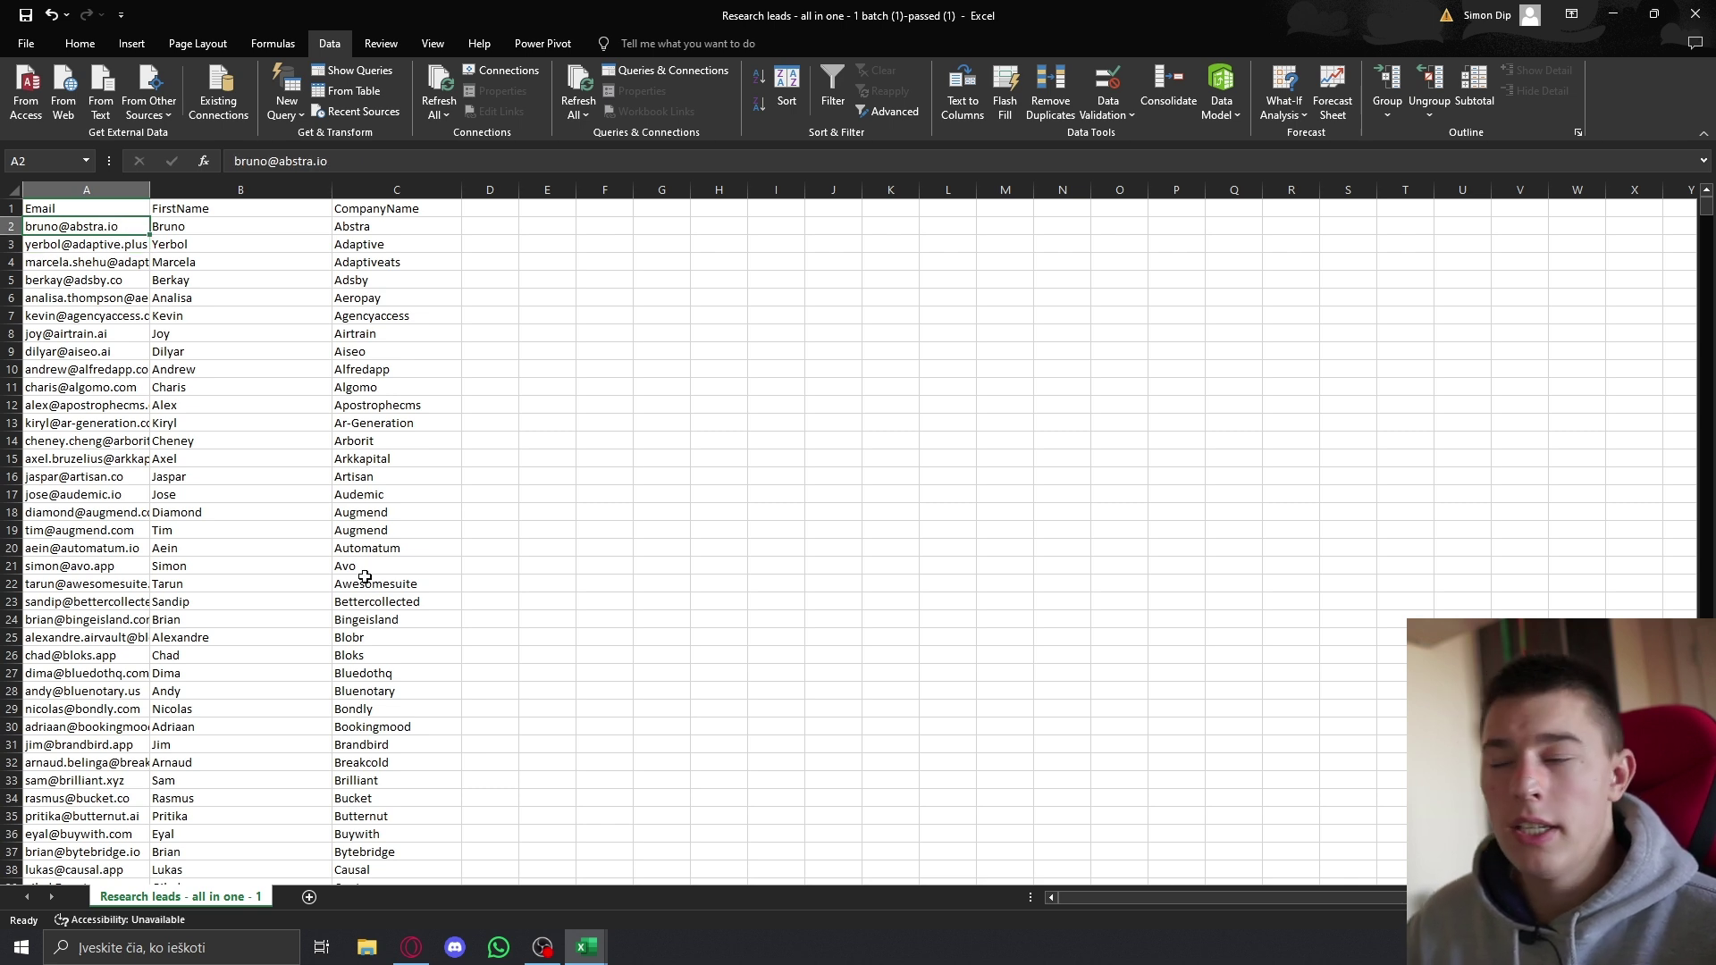
click(411, 947)
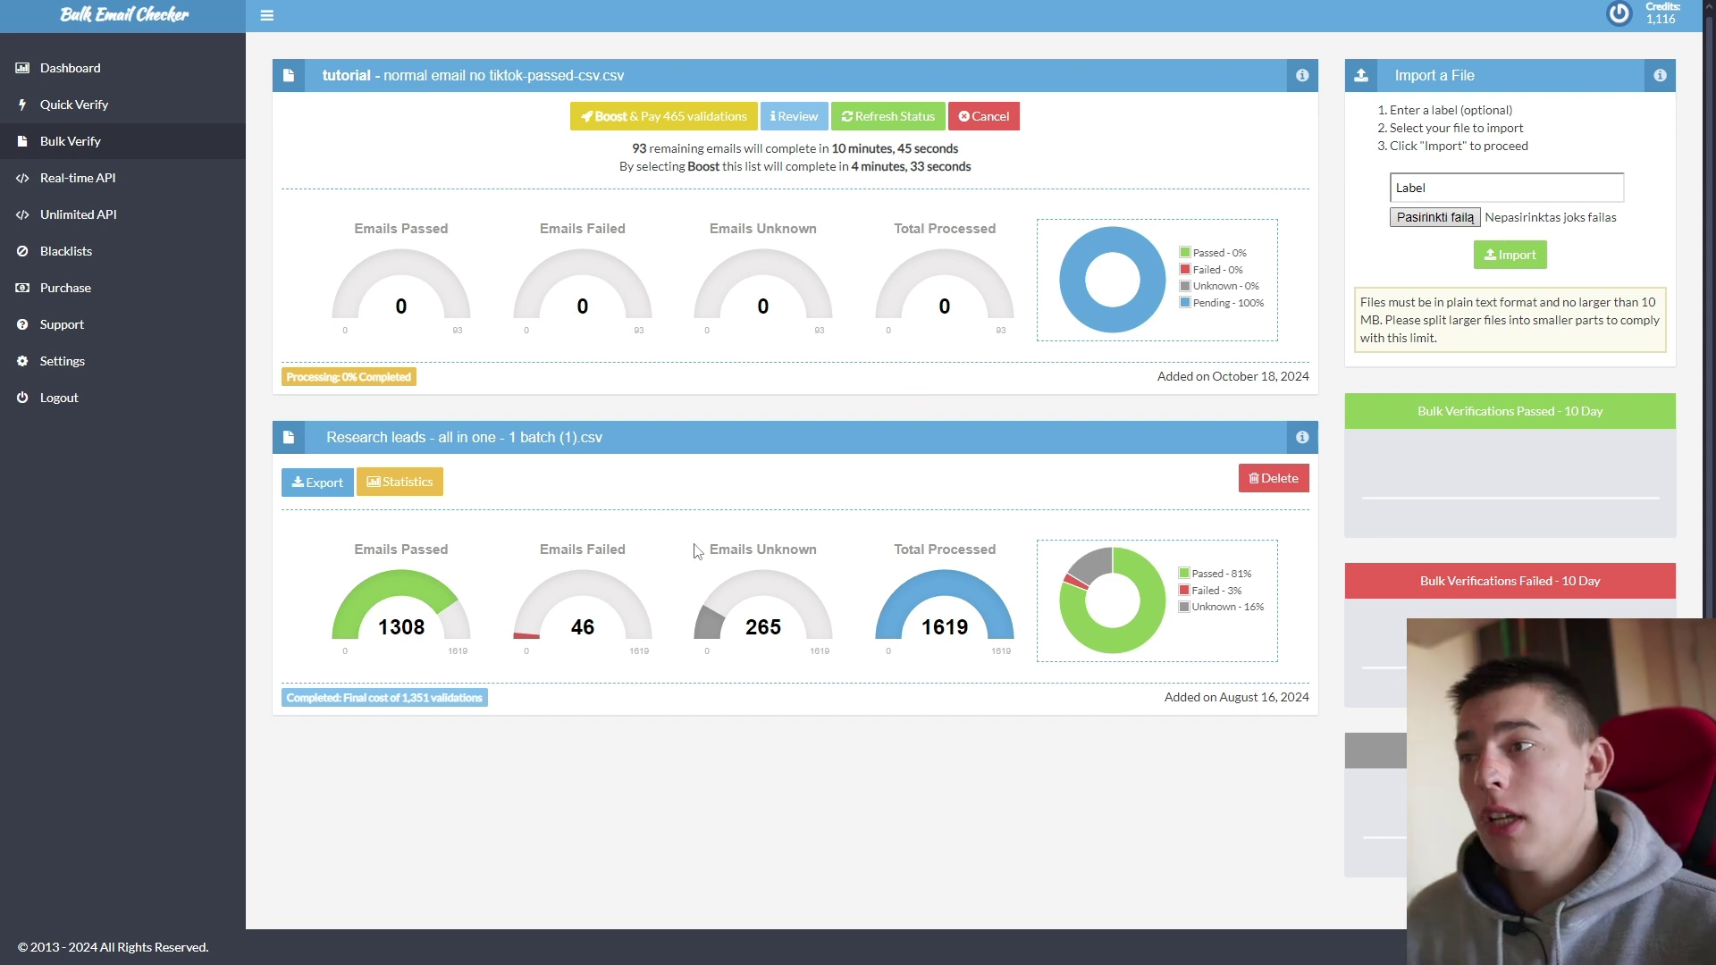
click(313, 484)
click(349, 607)
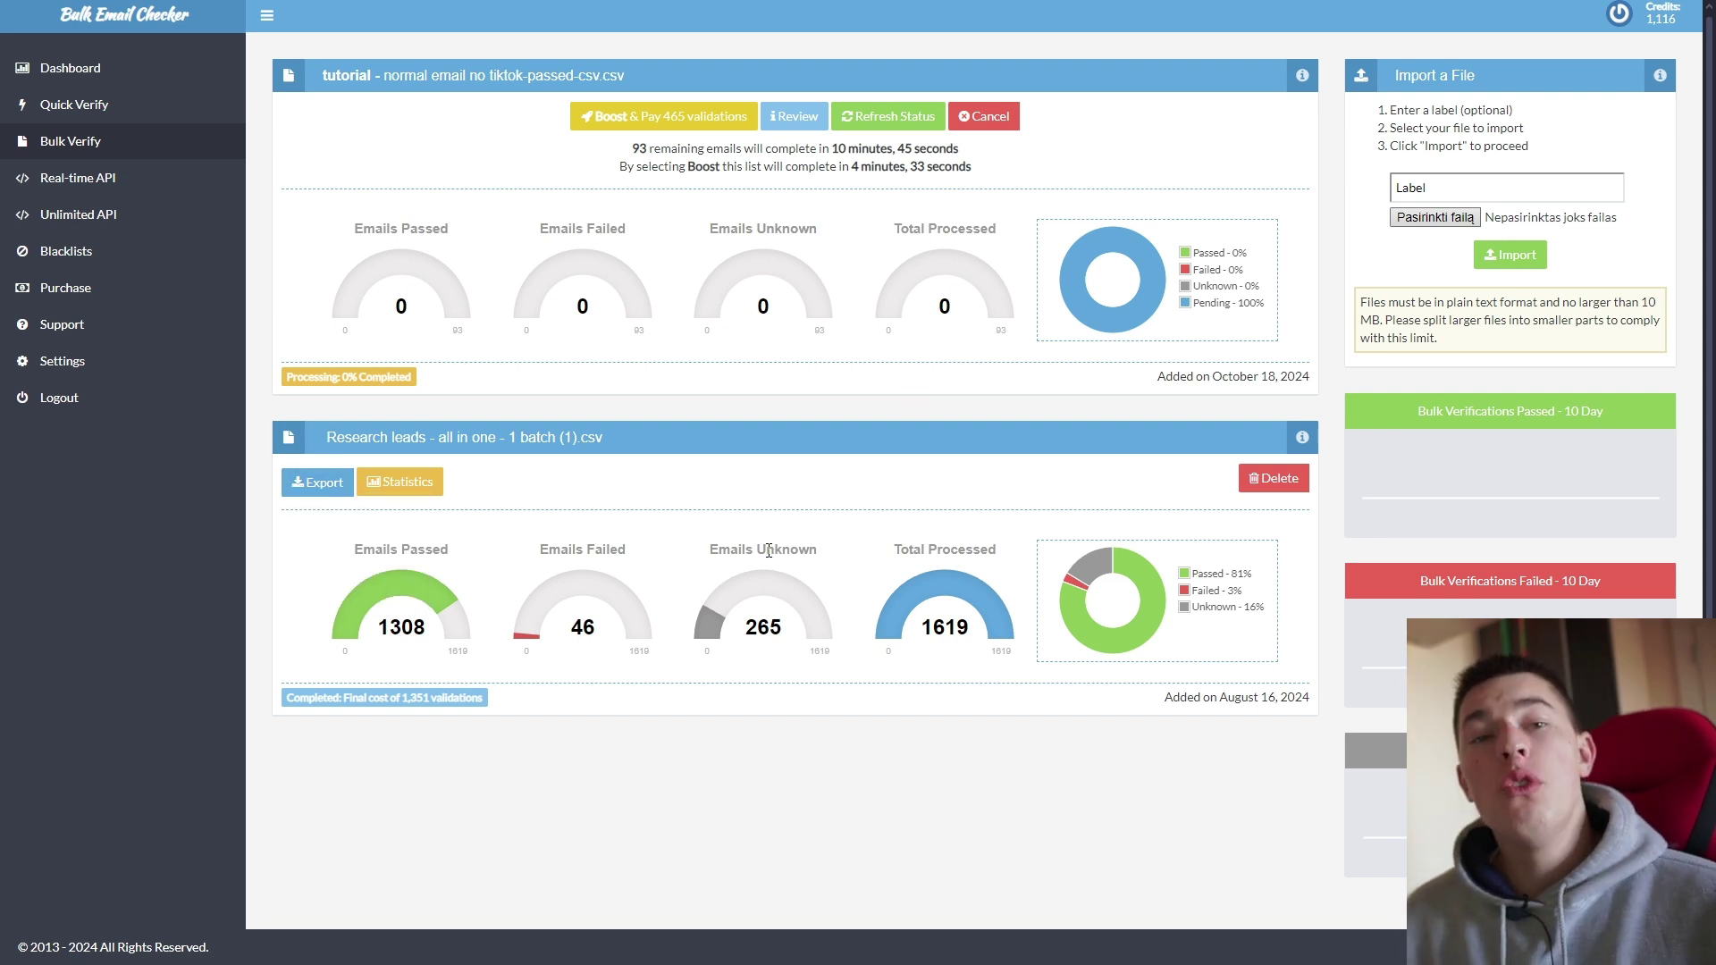